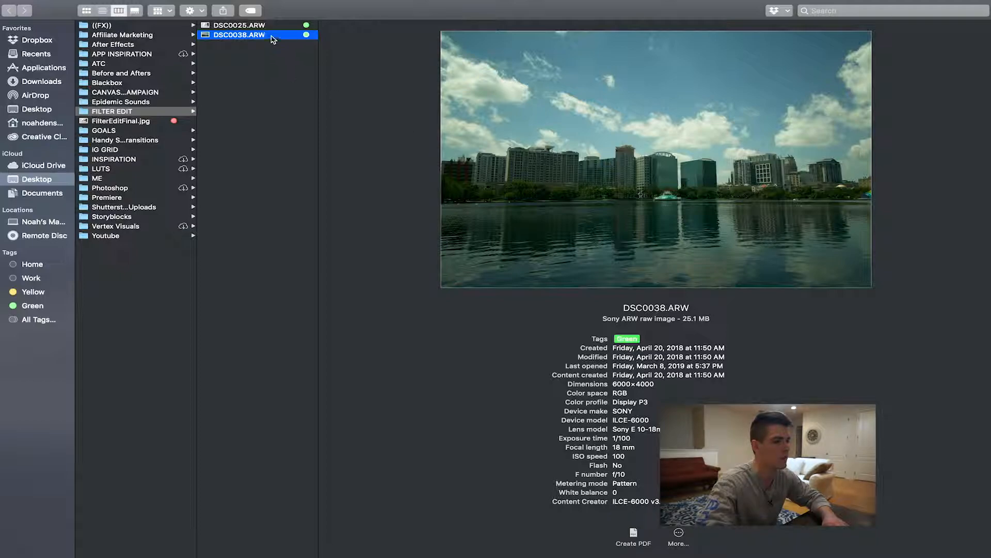
Import DSC0025.ARW and DSC0038.ARW from the FILTER EDIT folder into Lightroom and open the skyline photo for developing.
key("Up")
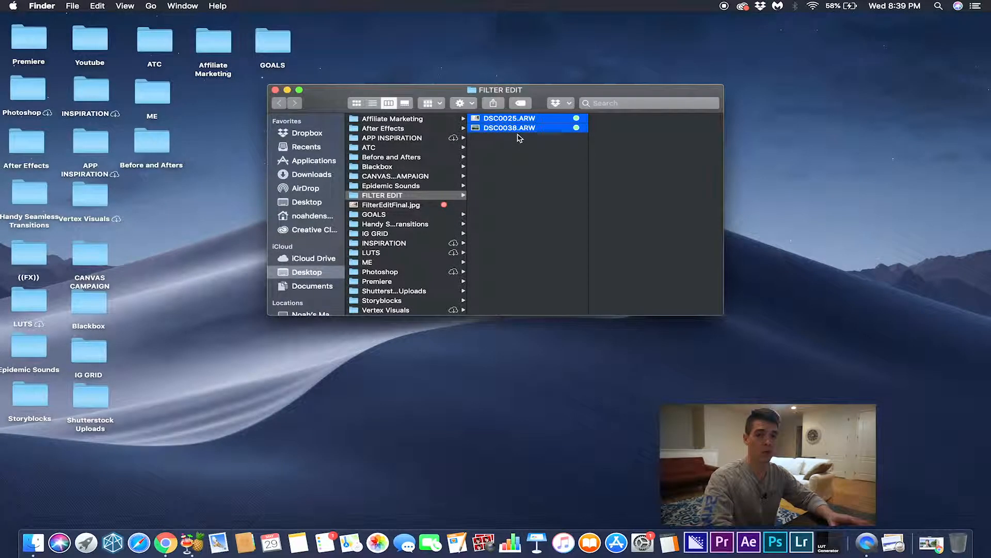
left_click(275, 90)
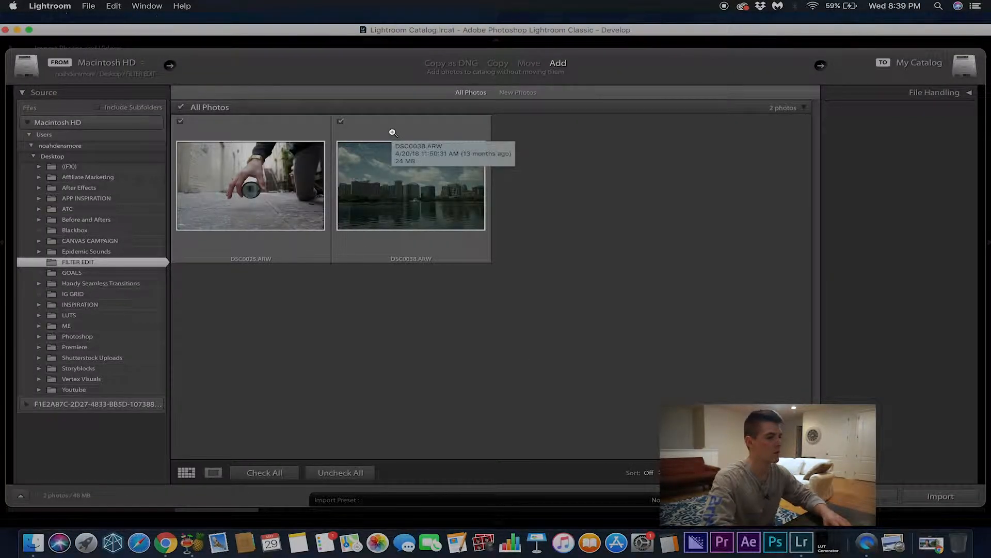
key("F2")
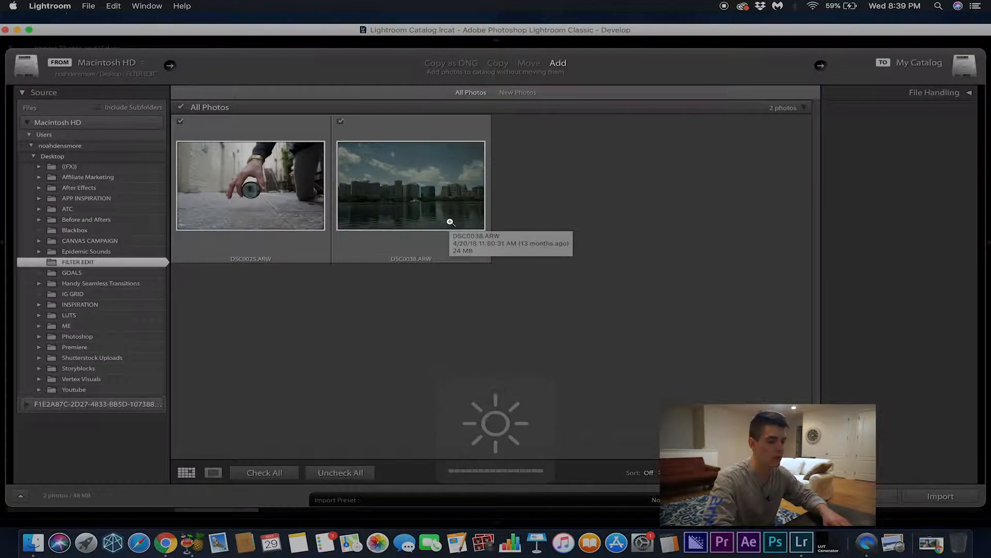
left_click(946, 498)
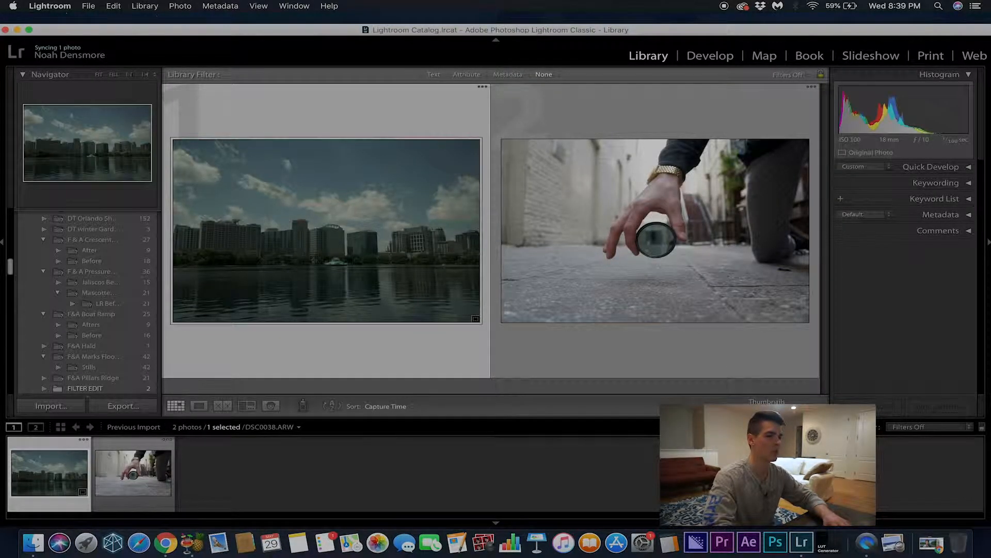
left_click(692, 55)
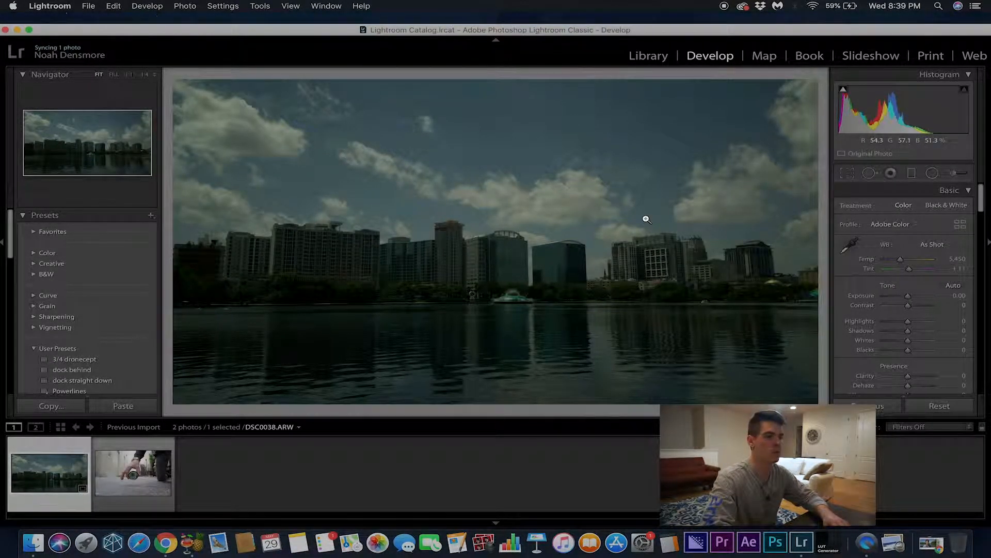
Set the skyline photo's exposure to +1.45, contrast +11, highlights +37, shadows +77, whites +43, blacks -7 and clarity +23.
left_click_drag(901, 261, 914, 377)
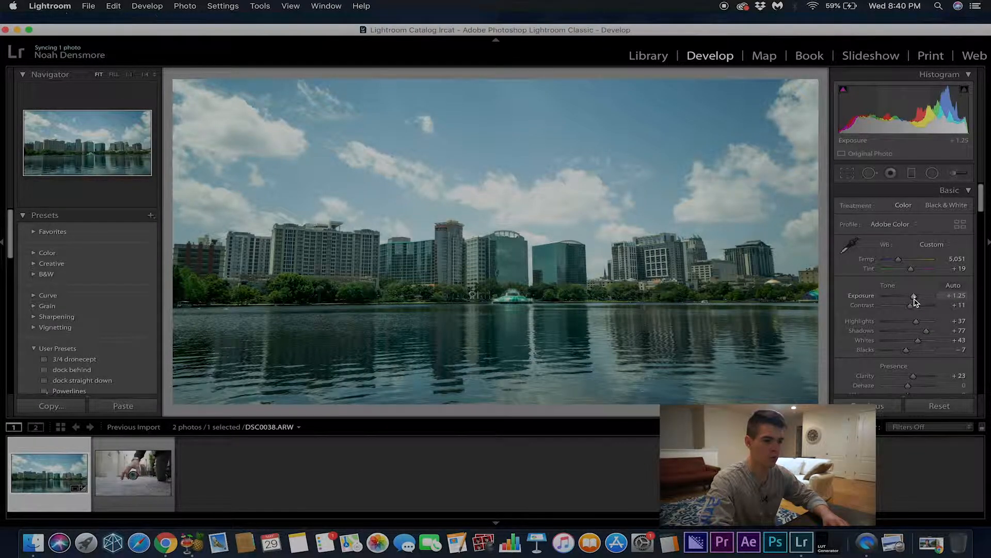
left_click_drag(913, 296, 915, 296)
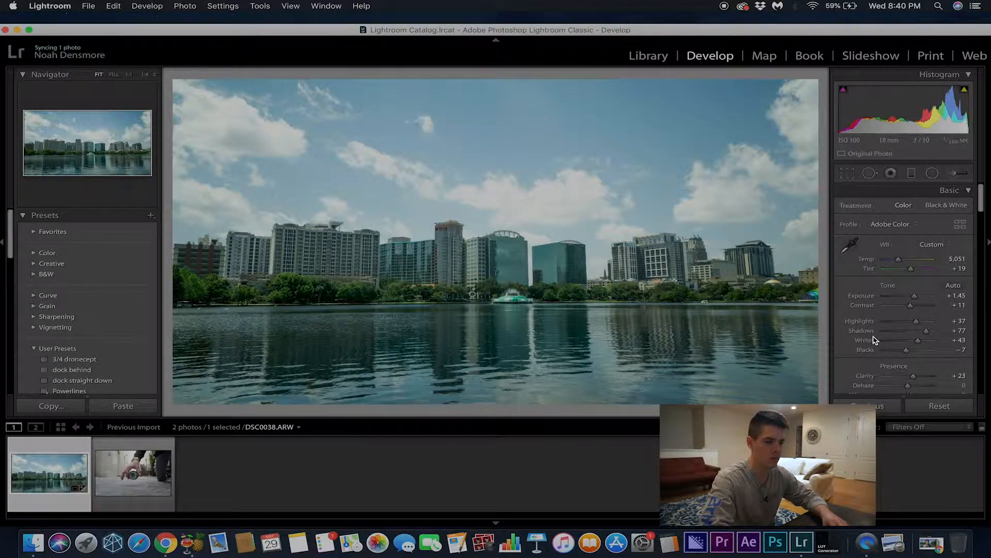
Set the skyline photo's vibrance to +13 and saturation to +8, and warm the white balance to temperature 5,441 and tint about +24.
scroll(874, 340, "down", 3)
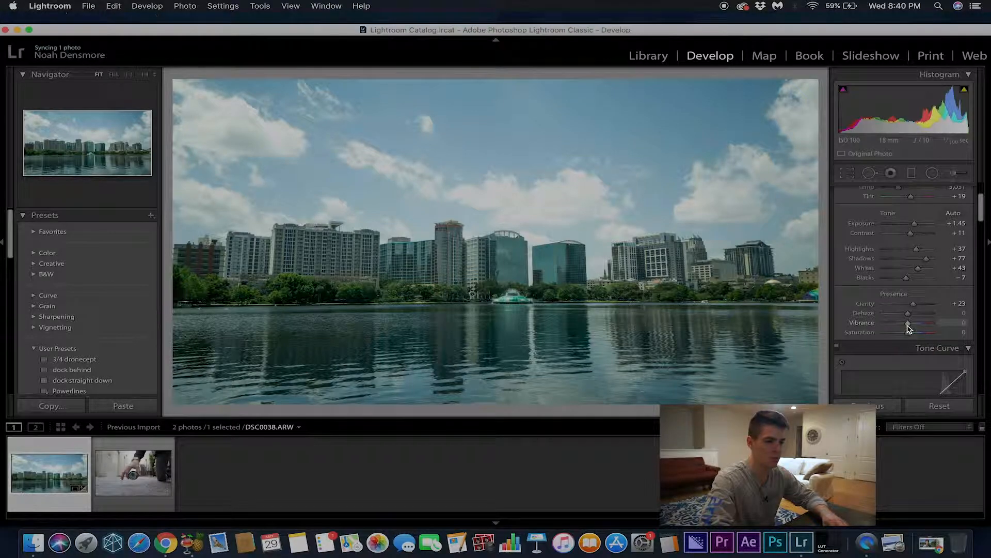
left_click_drag(907, 324, 911, 333)
scroll(872, 274, "up", 2)
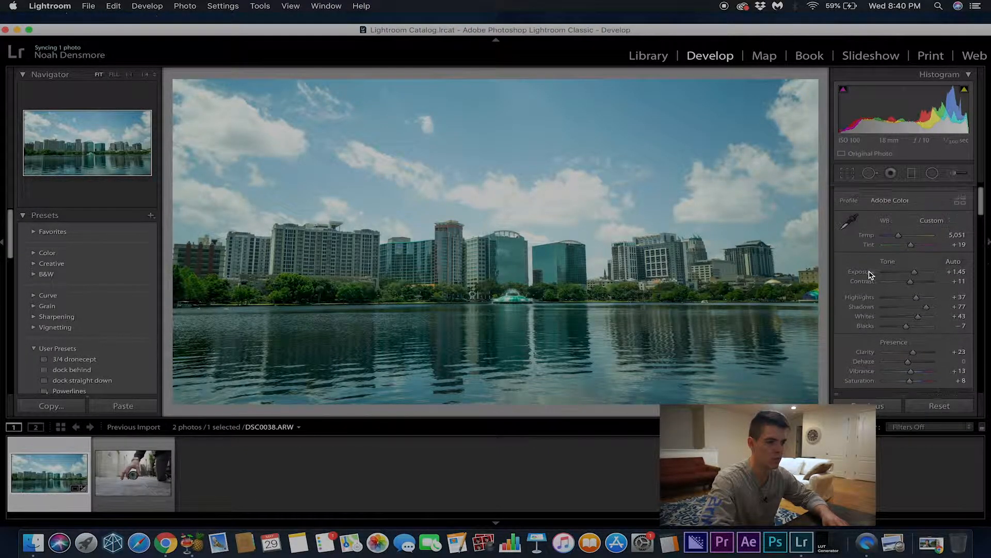
left_click_drag(898, 239, 901, 242)
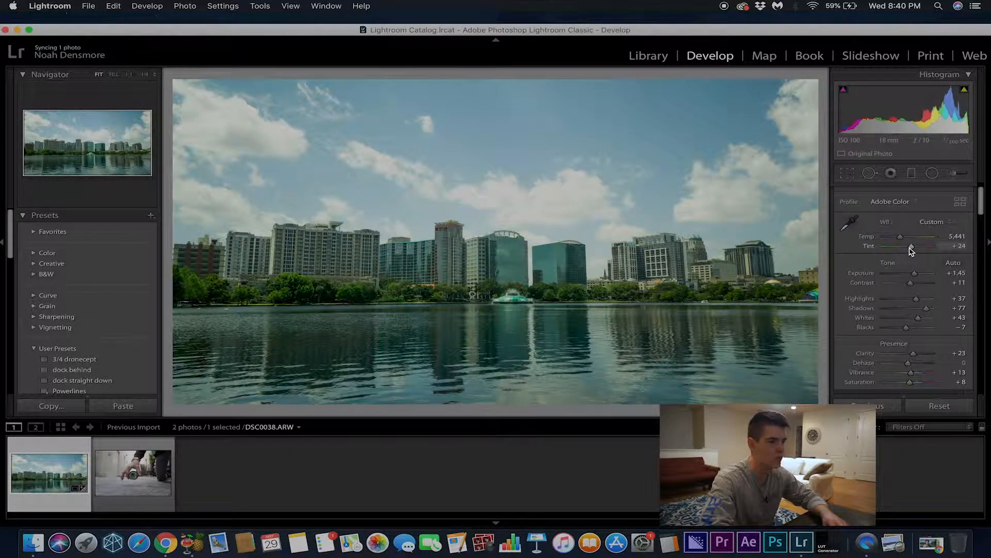
Shift the skyline photo's HSL hues to red -45, orange -56 and yellow -42, and lower the green hue slightly.
scroll(845, 292, "down", 4)
scroll(845, 293, "down", 8)
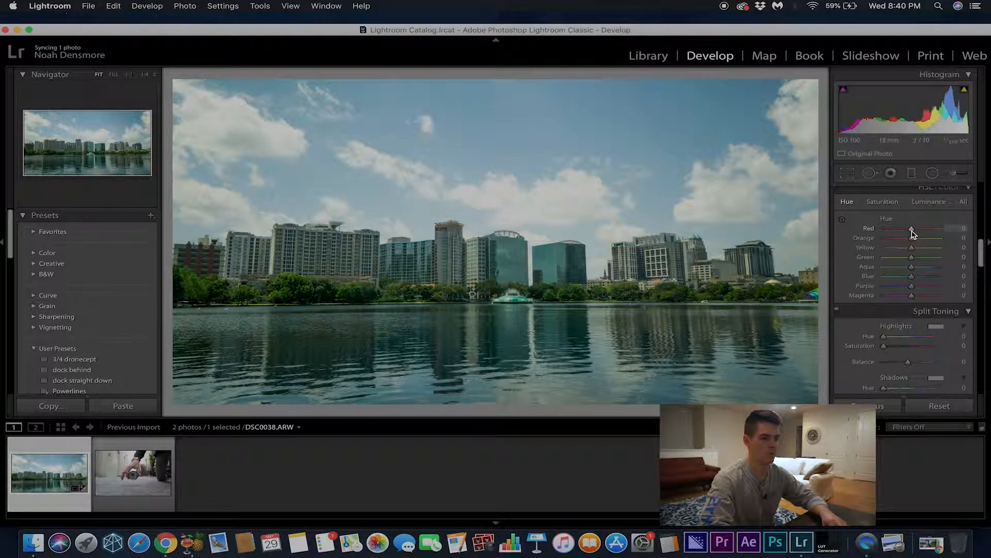
left_click_drag(940, 229, 853, 238)
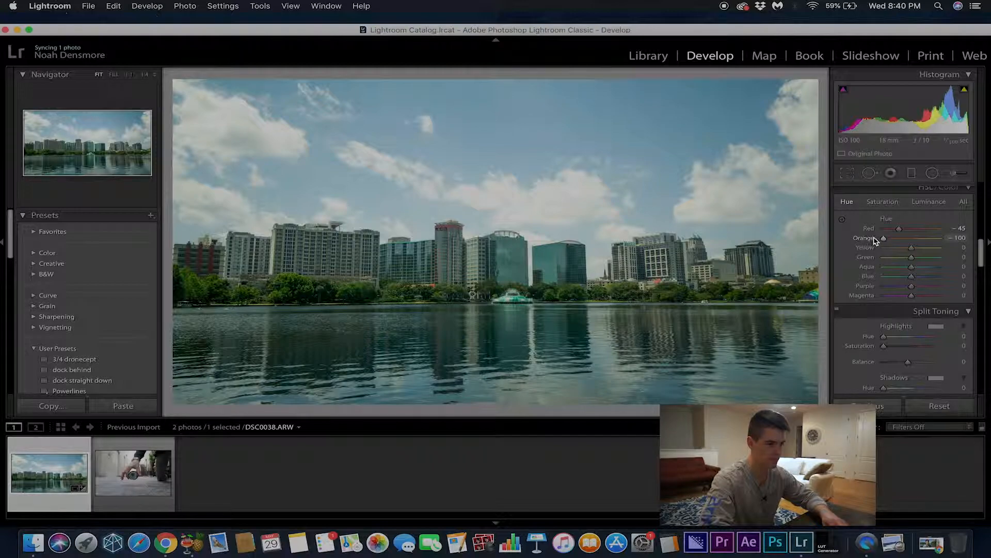
left_click_drag(852, 254, 837, 255)
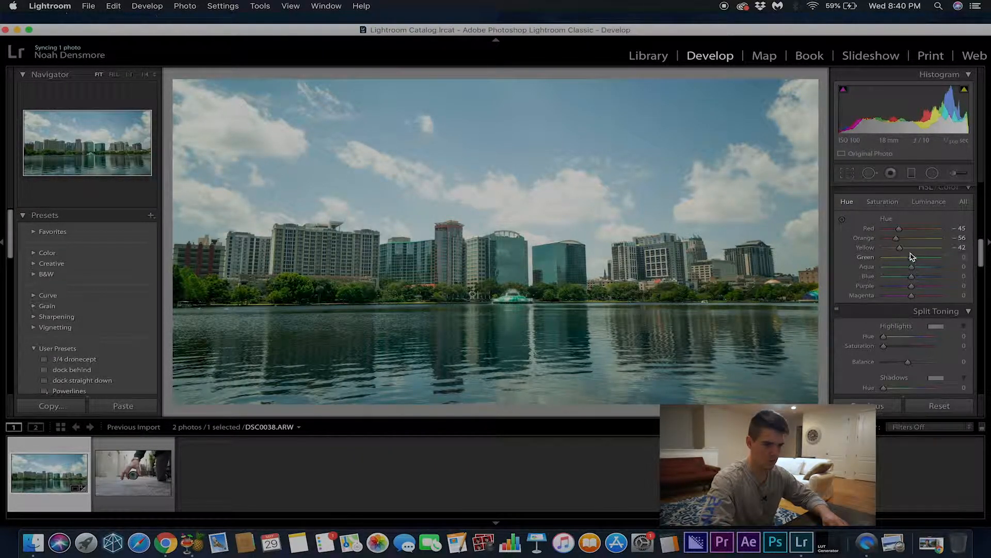
mouse_move(913, 261)
left_mouse_down()
mouse_move(854, 259)
mouse_move(927, 262)
mouse_move(907, 261)
left_mouse_up()
Enable chromatic aberration removal and lens profile corrections for the skyline photo, and straighten it with the Auto Upright transform.
scroll(833, 278, "down", 10)
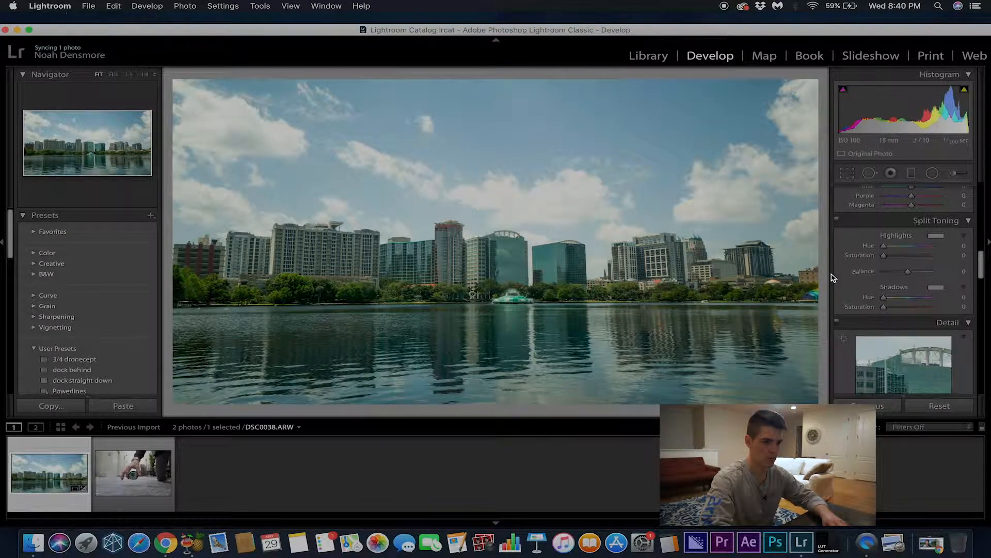
scroll(832, 277, "down", 6)
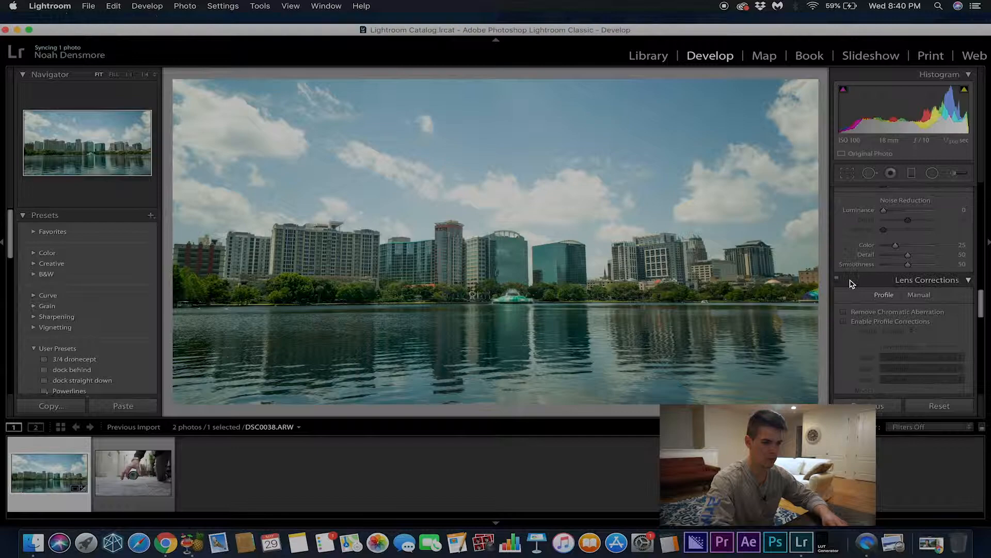
left_click(845, 273)
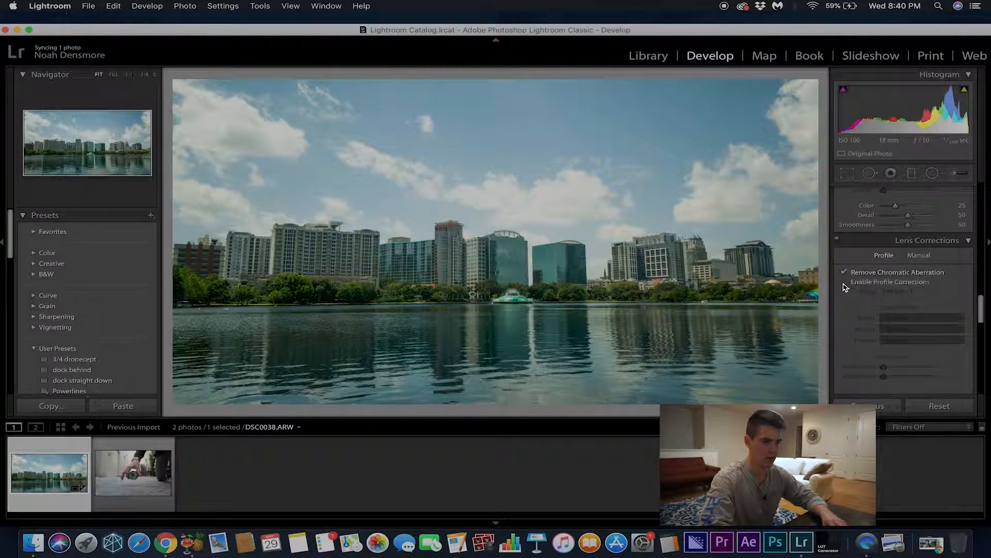
left_click(845, 283)
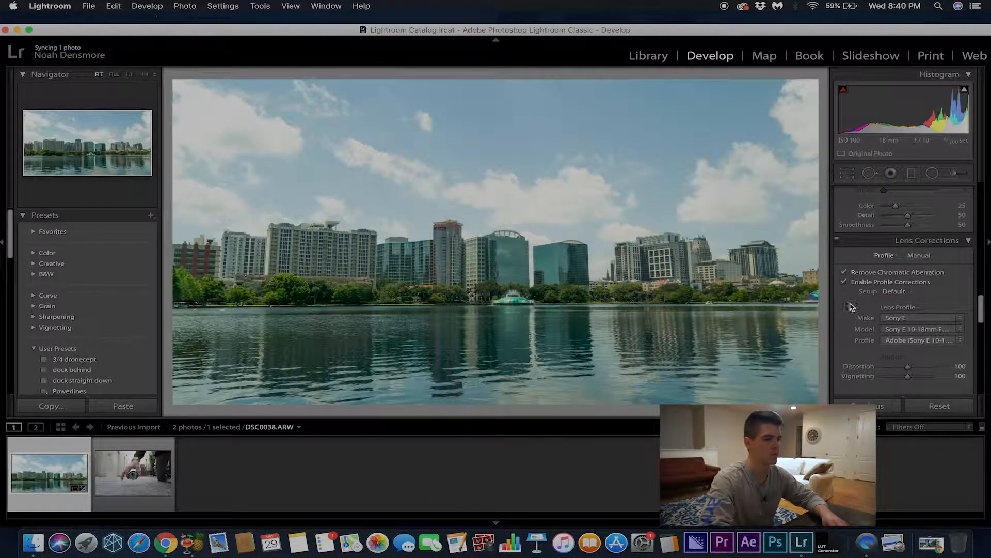
scroll(851, 320, "down", 10)
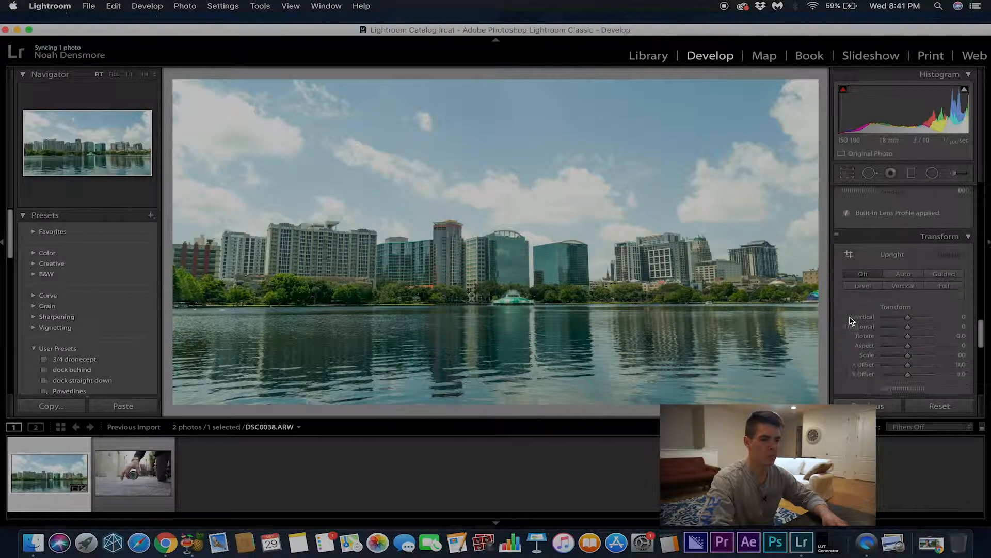
left_click(901, 228)
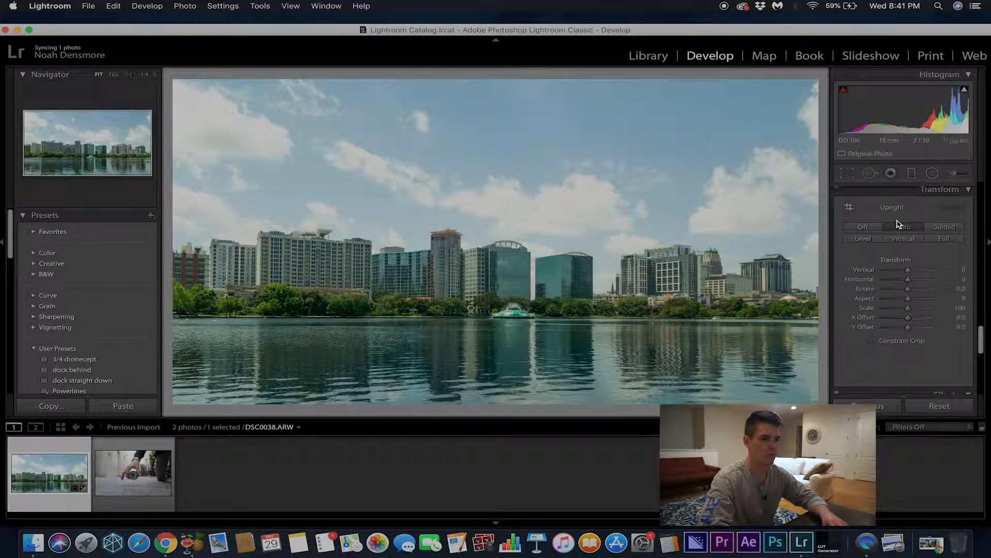
Set the Blue Primary hue in the skyline photo's camera calibration to -15.
scroll(859, 312, "down", 5)
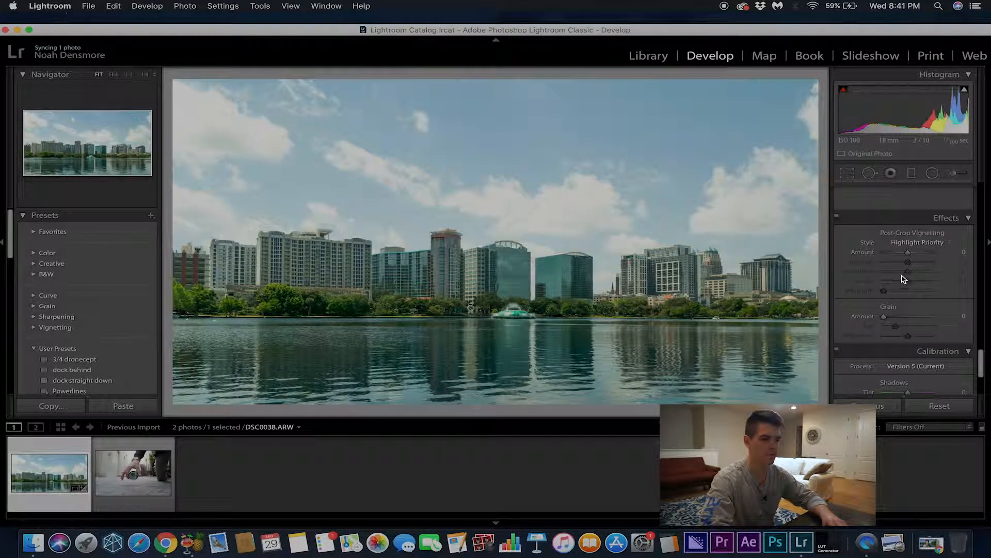
scroll(861, 305, "down", 2)
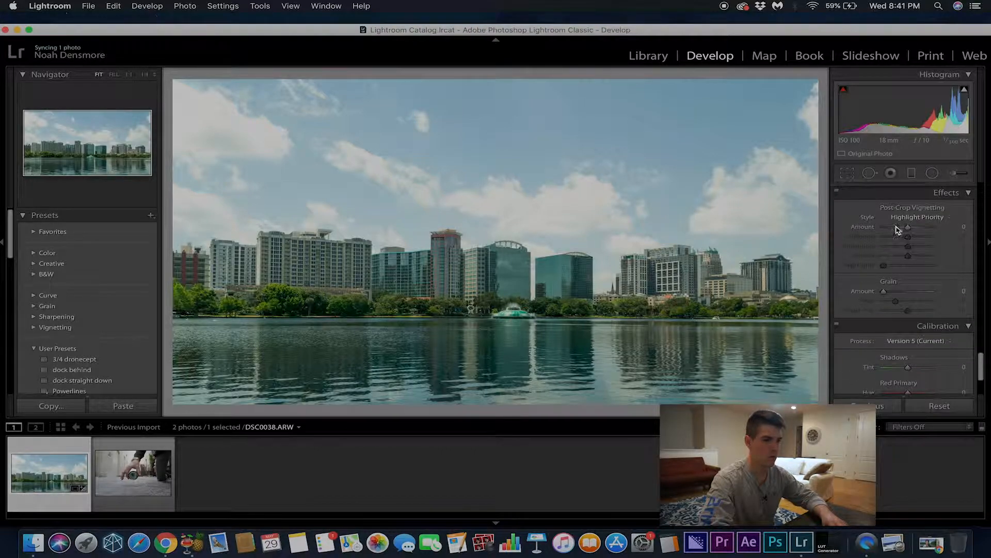
scroll(868, 317, "down", 5)
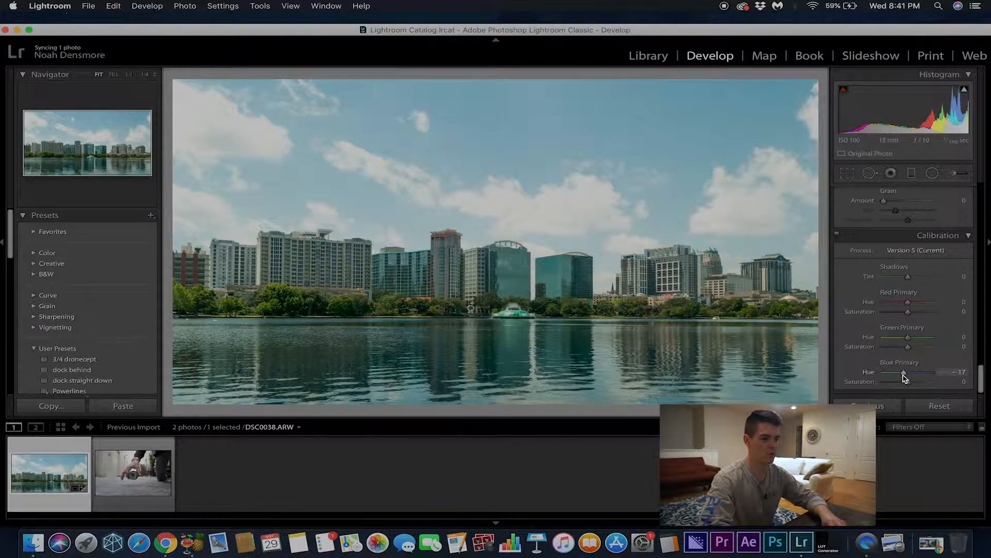
left_click_drag(903, 374, 904, 373)
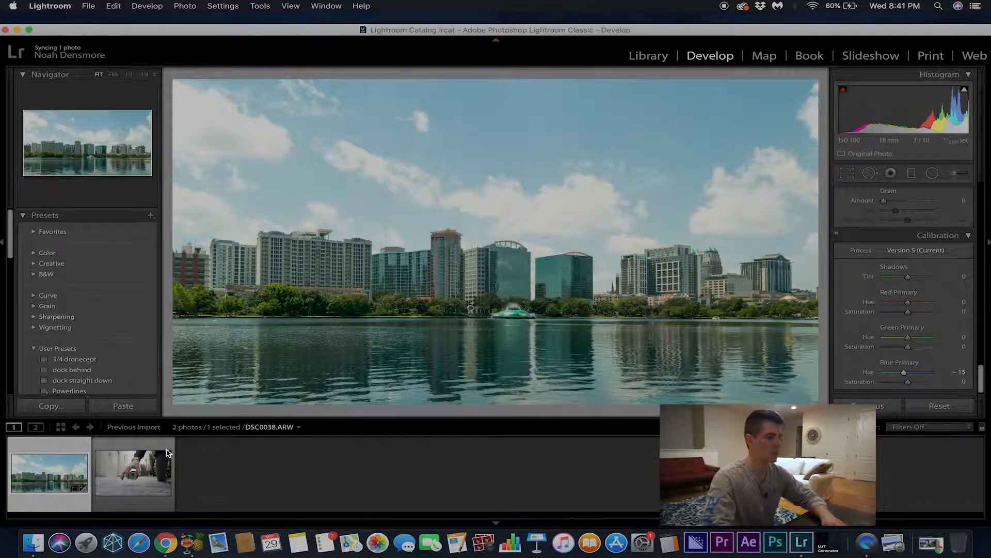
On the hand-and-filter photo, set exposure +0.30, contrast +26, highlights -30, shadows +29, clarity +30, vibrance and saturation +16, and temperature 5,419.
left_click(150, 467)
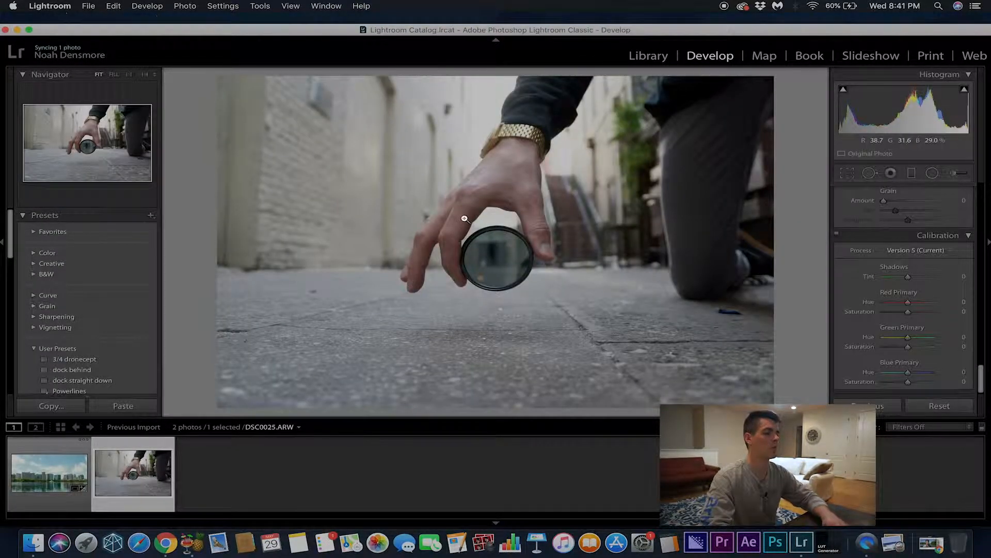
scroll(878, 290, "up", 20)
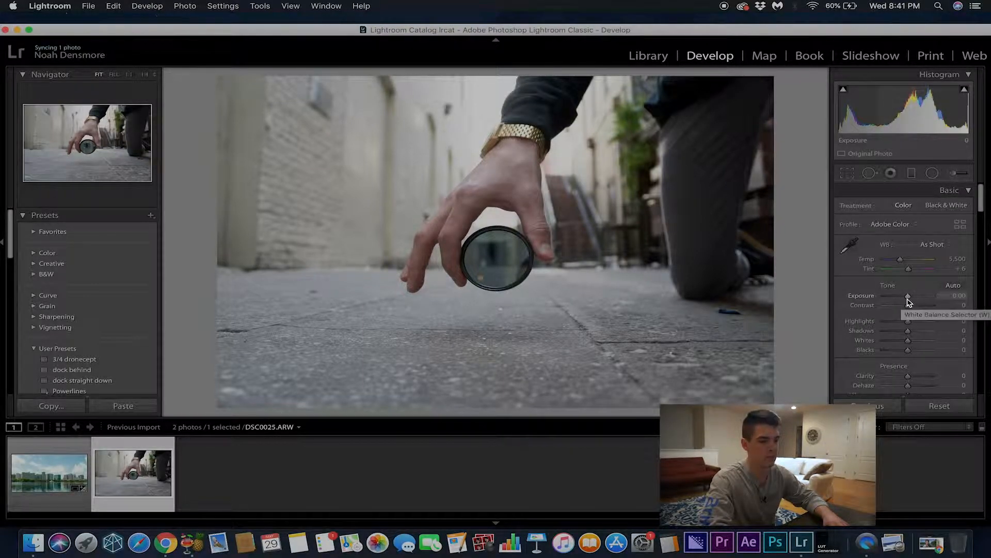
left_click_drag(905, 326, 919, 336)
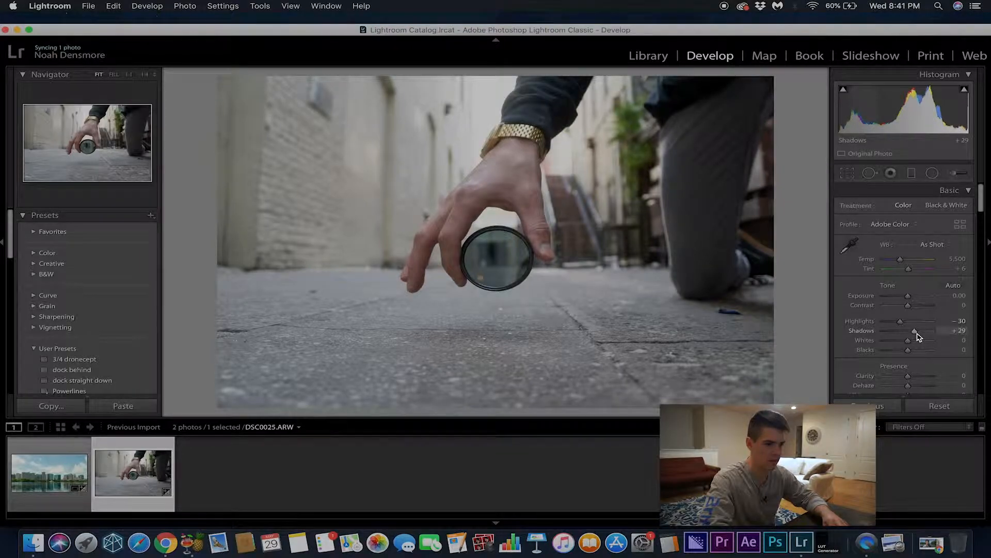
left_click_drag(908, 302, 910, 341)
scroll(898, 333, "down", 3)
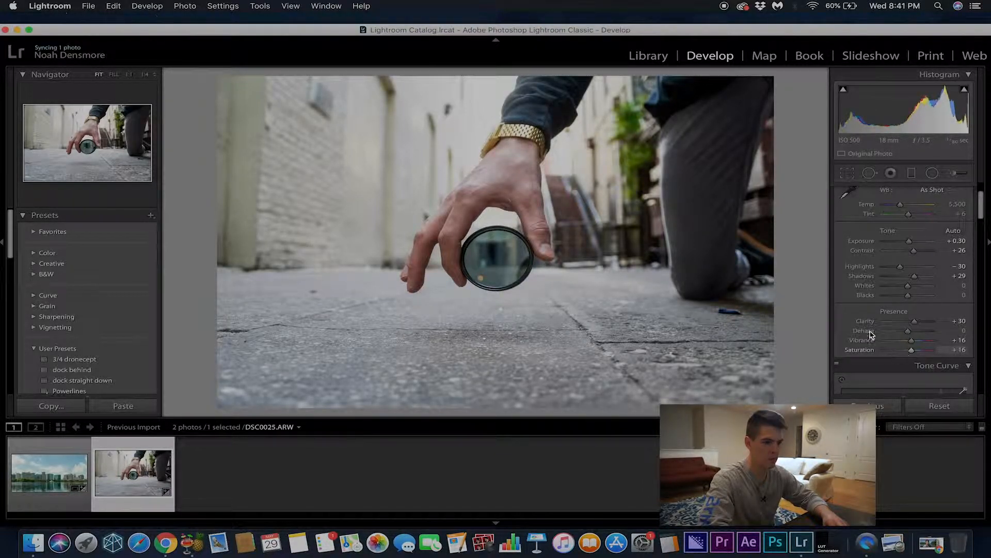
scroll(845, 327, "down", 3)
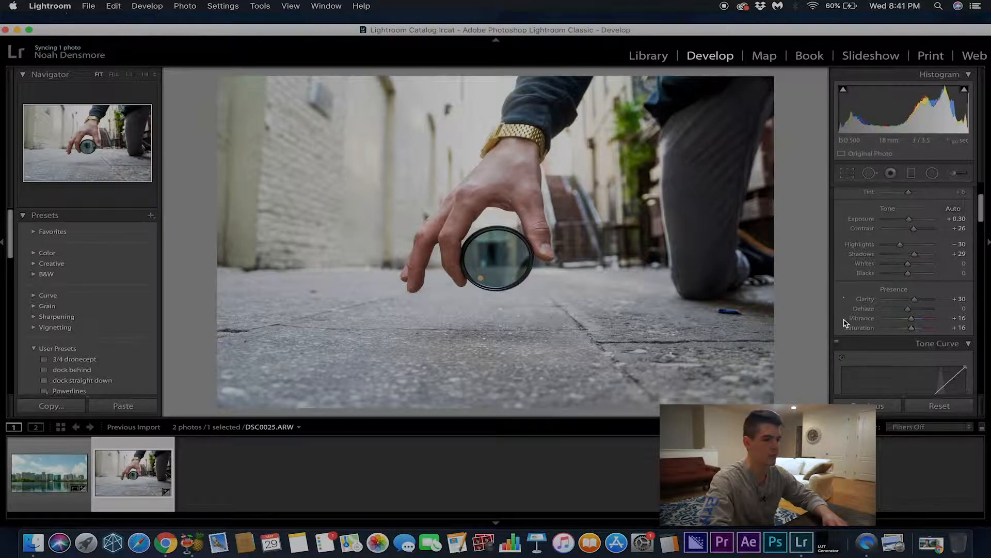
scroll(843, 319, "up", 4)
left_click_drag(899, 219, 903, 223)
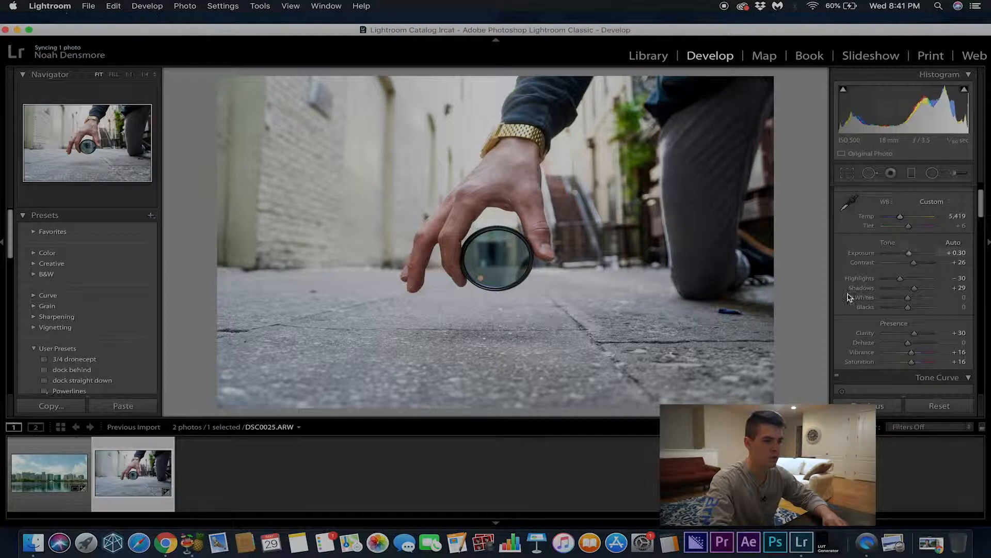
Enable chromatic aberration removal and lens profile corrections for the hand-and-filter photo.
scroll(850, 310, "down", 5)
scroll(852, 312, "down", 10)
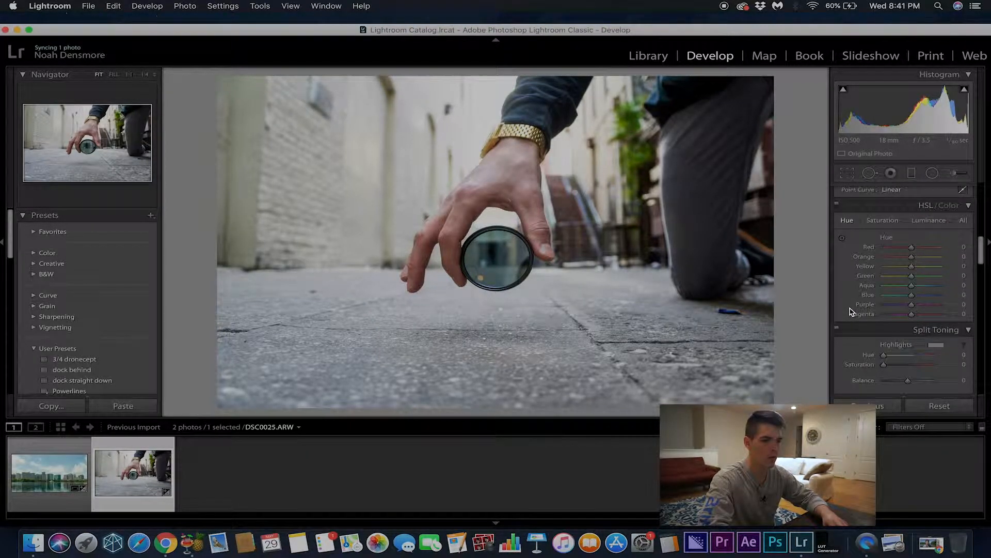
scroll(851, 310, "down", 8)
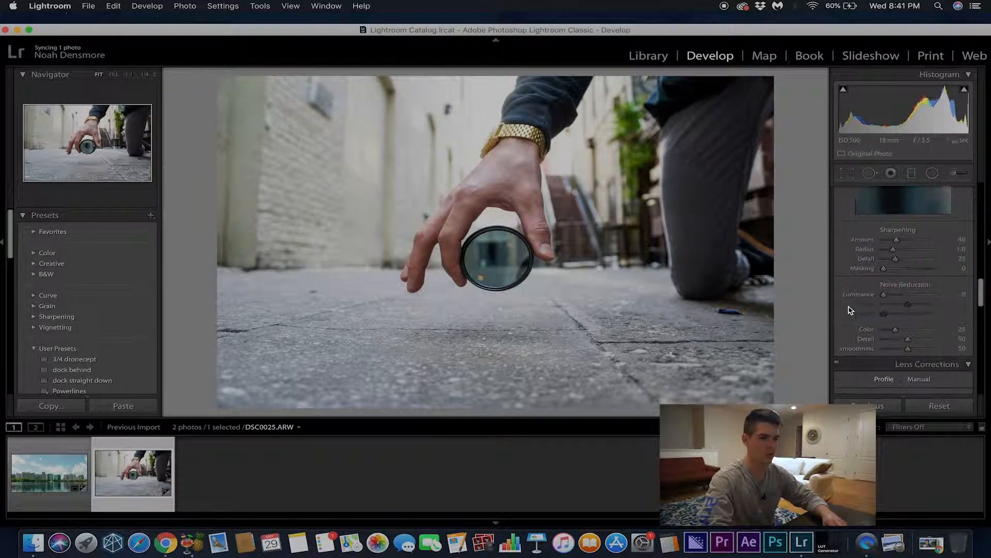
left_click(844, 287)
left_click(844, 296)
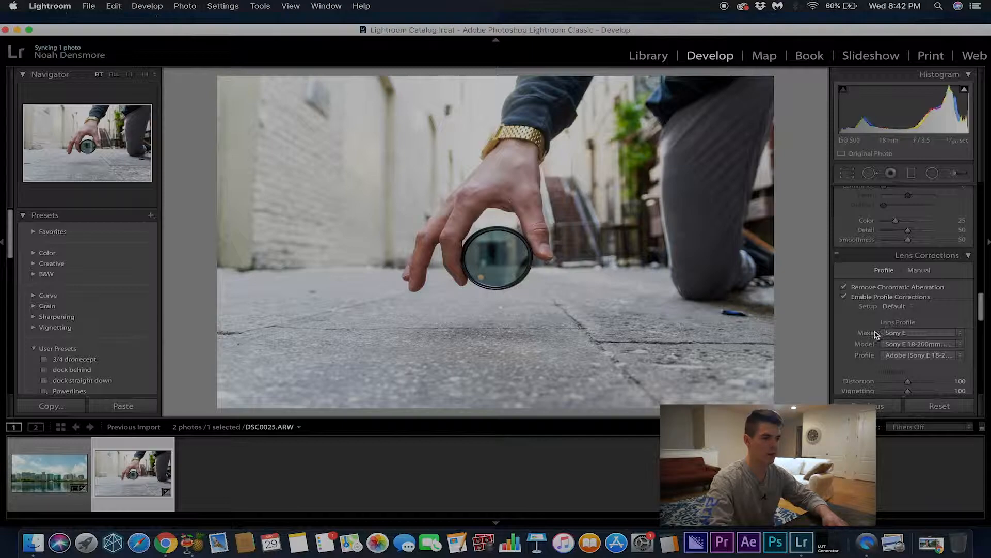
Set the Blue Primary hue in the hand-and-filter photo's camera calibration to -9.
scroll(851, 326, "down", 5)
scroll(850, 328, "down", 2)
scroll(855, 344, "down", 5)
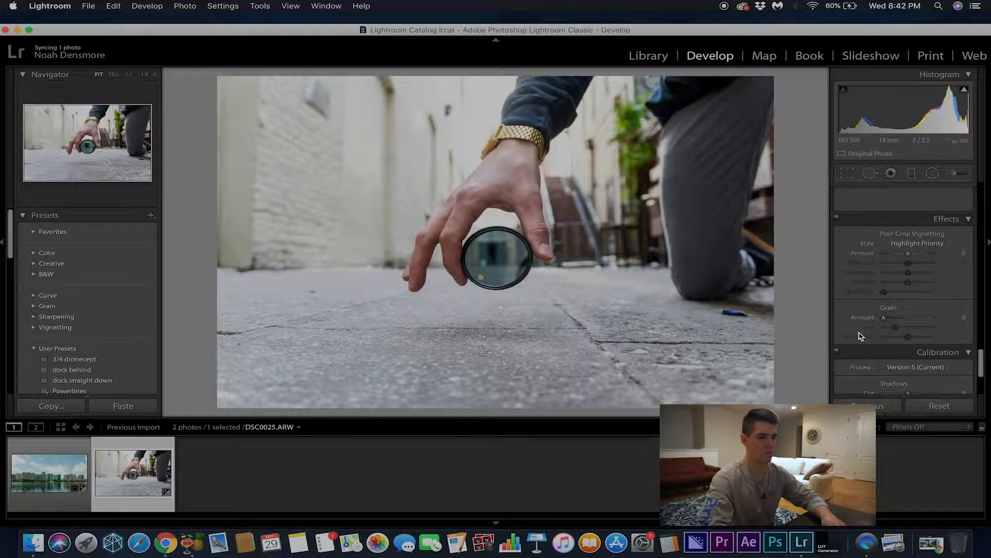
scroll(860, 336, "down", 3)
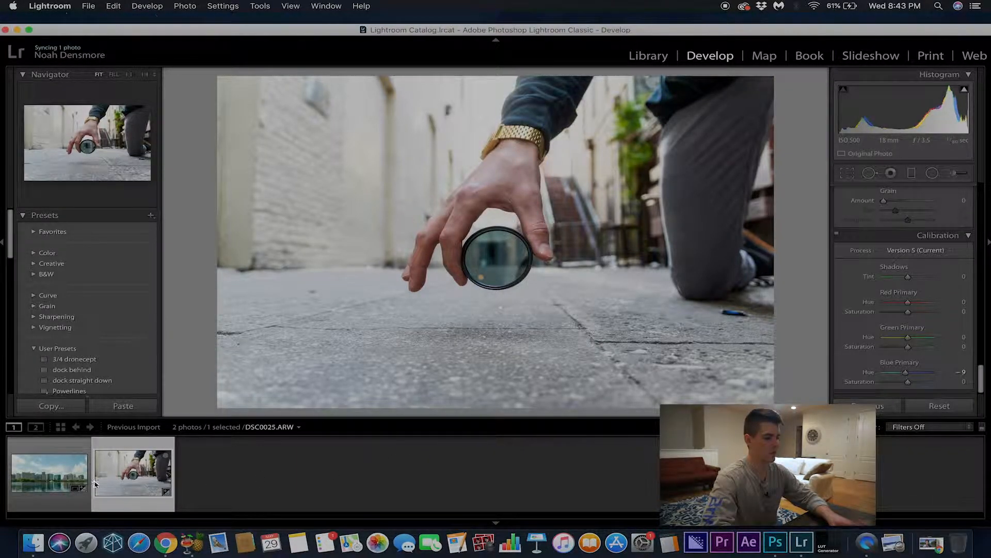
Open the skyline and hand-and-filter photos as layers of one Photoshop document and move the skyline layer below the hand-and-filter layer.
left_click(51, 476)
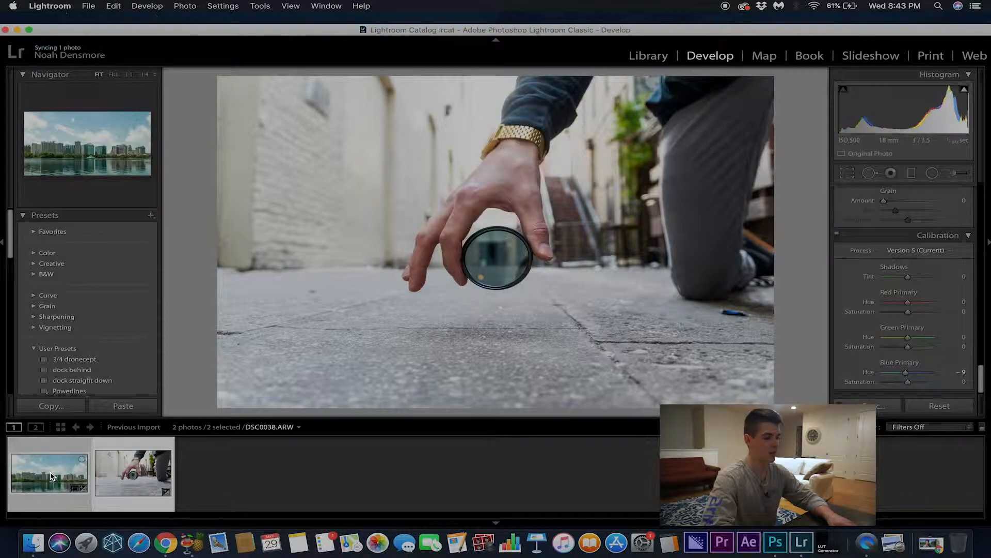
left_click(129, 477)
right_click(129, 478)
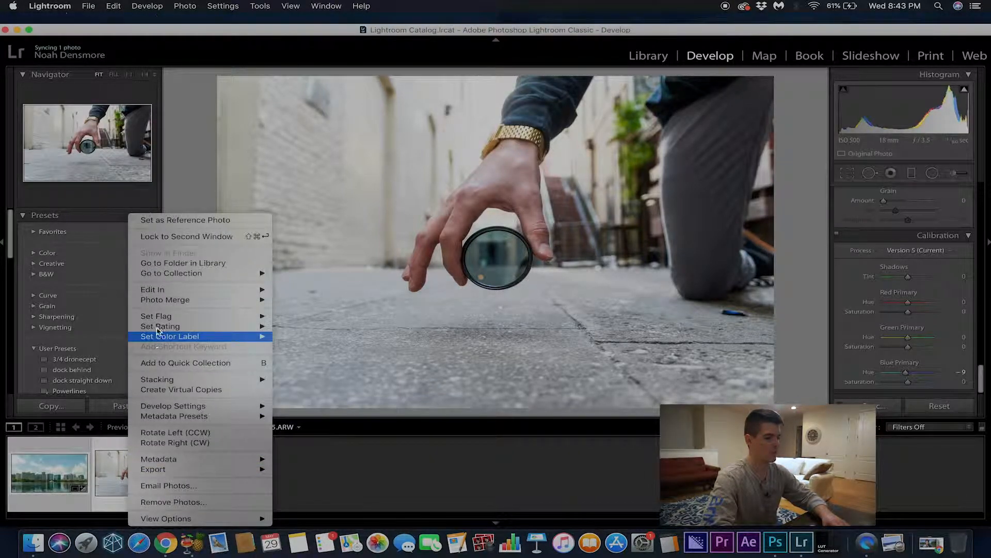
mouse_move(165, 289)
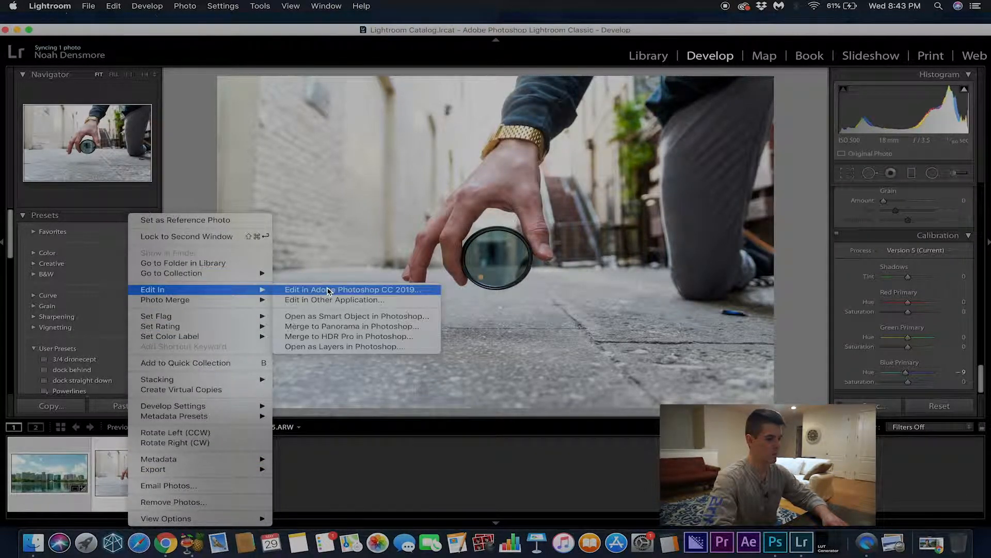
left_click(348, 351)
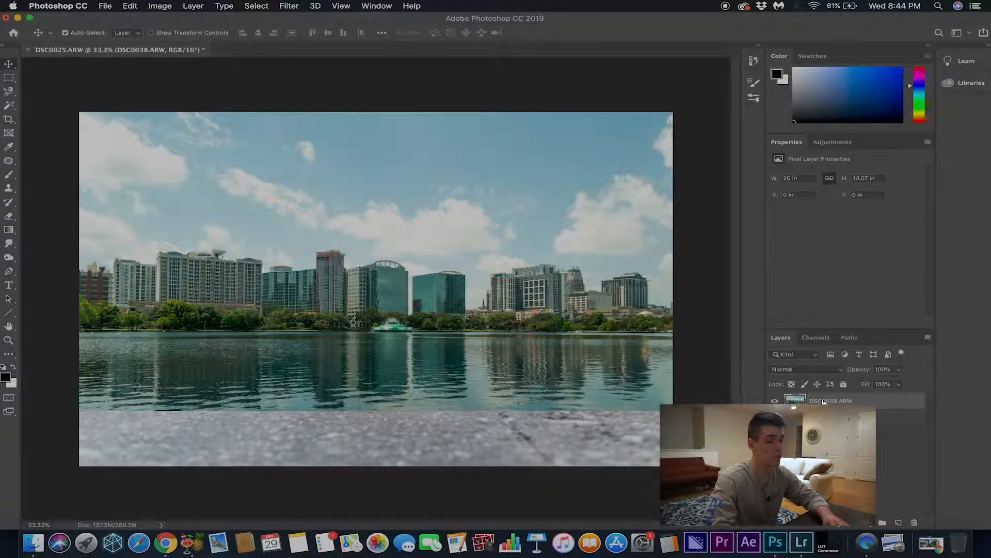
left_click_drag(864, 402, 878, 426)
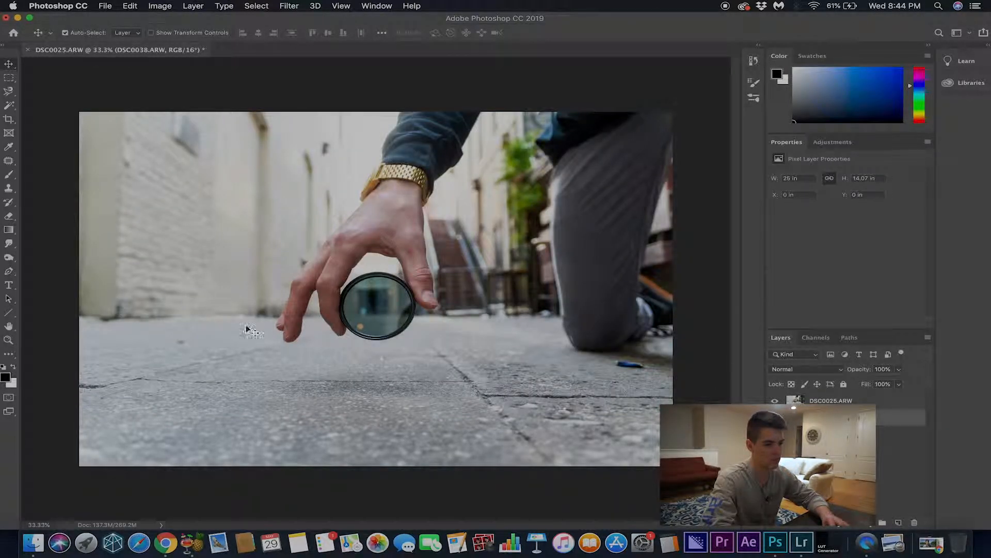
Trace the inner edge of the filter ring with the Magnetic Lasso and delete the glass area from the hand-and-filter layer DSC0025.ARW.
scroll(336, 295, "up", 2)
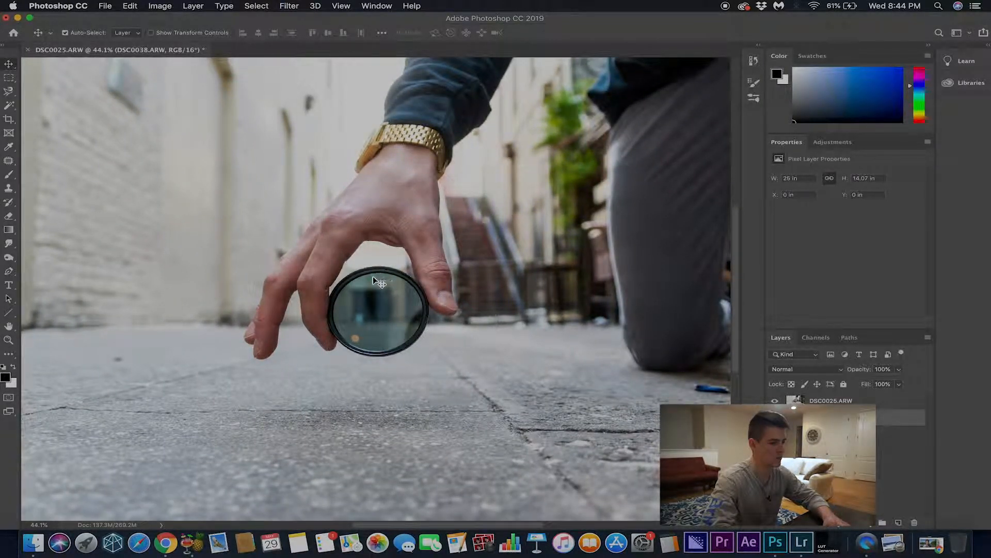
left_click(10, 92)
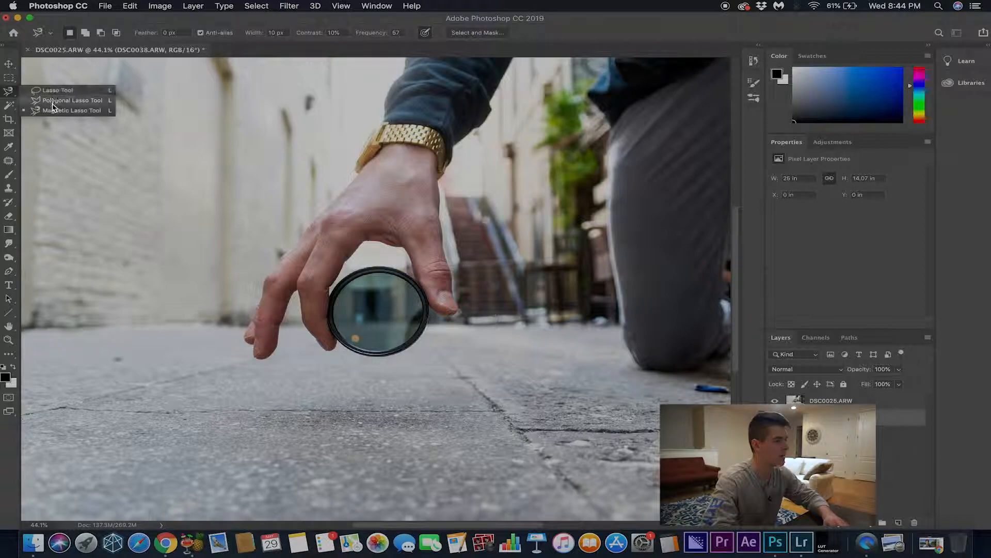
left_click(64, 110)
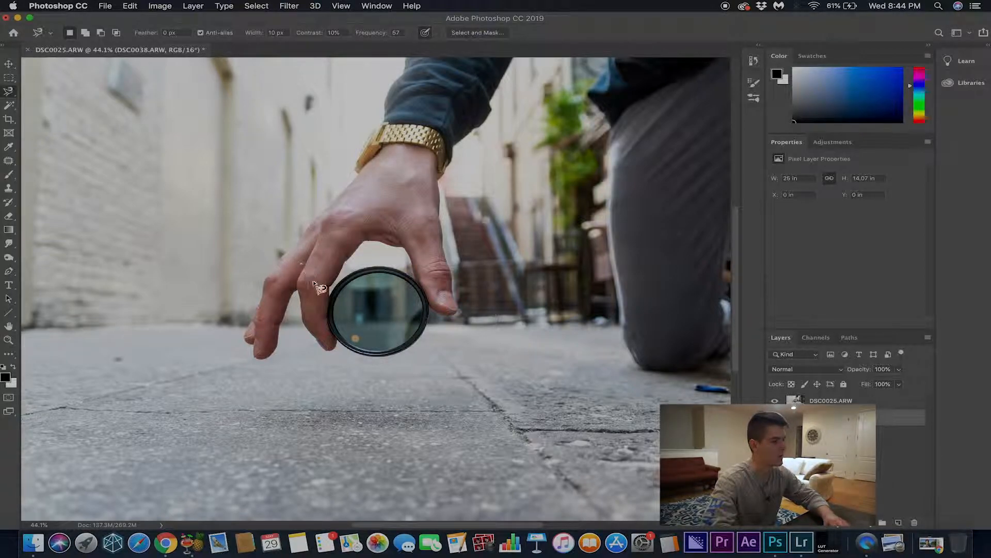
scroll(333, 307, "up", 5)
scroll(333, 307, "up", 4)
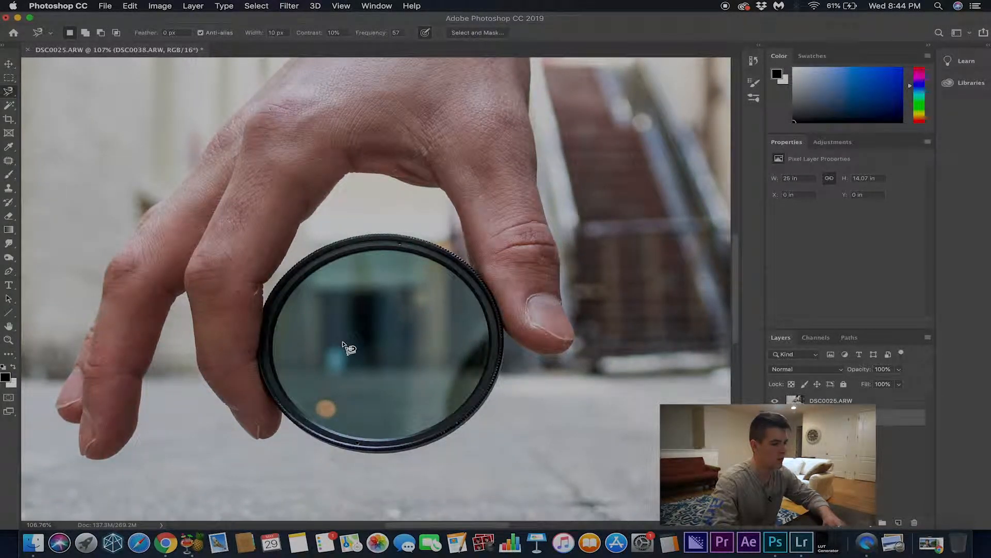
scroll(342, 343, "down", 1)
scroll(343, 344, "left", 1)
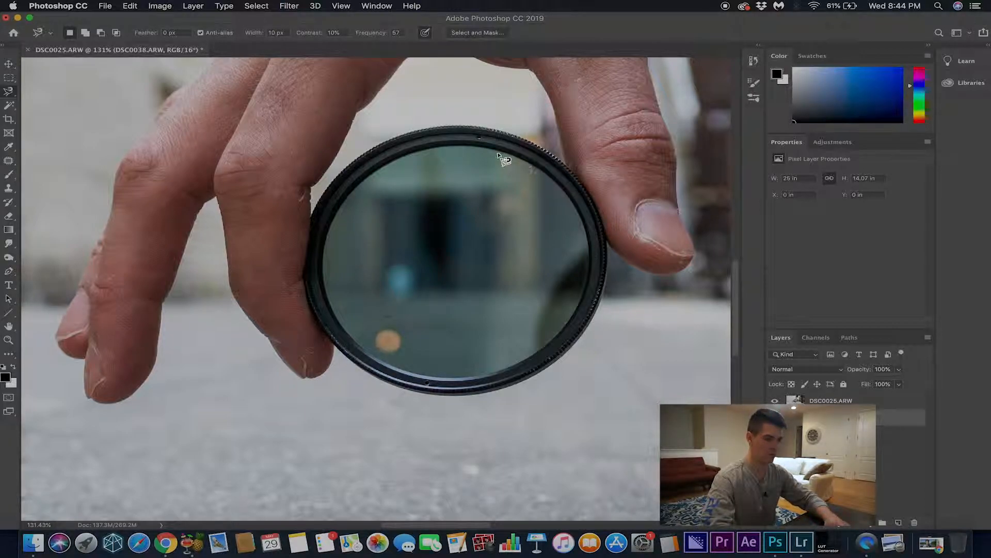
left_click(327, 235)
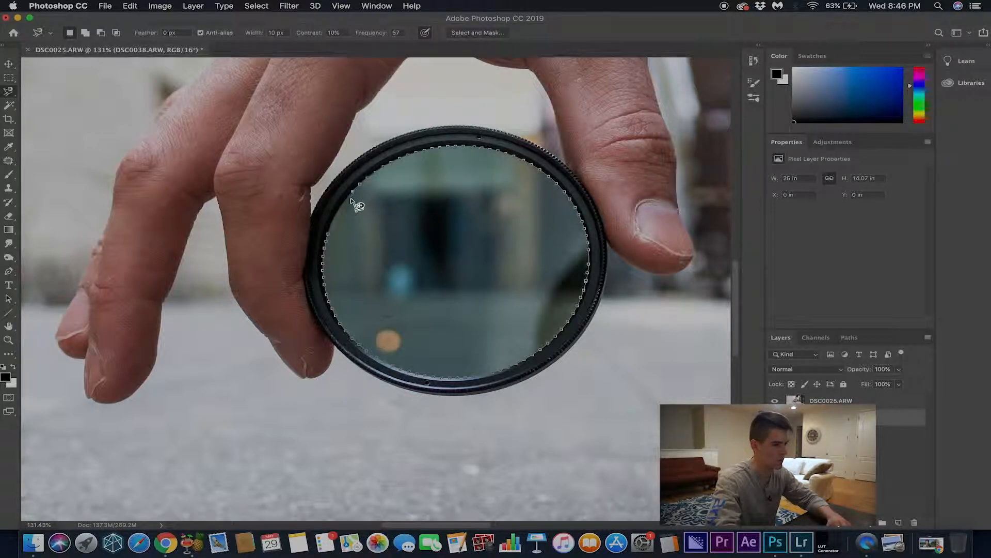
left_click(329, 235)
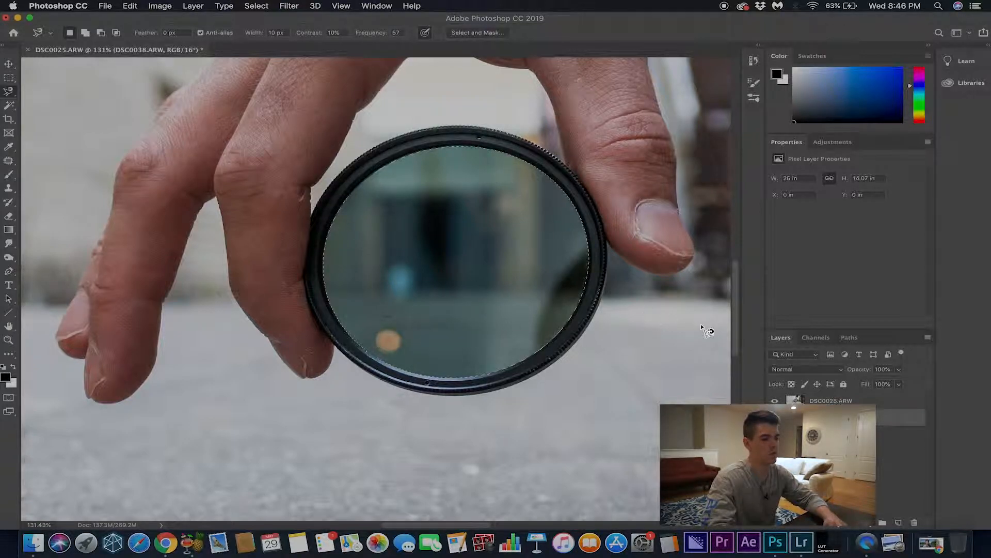
left_click(825, 402)
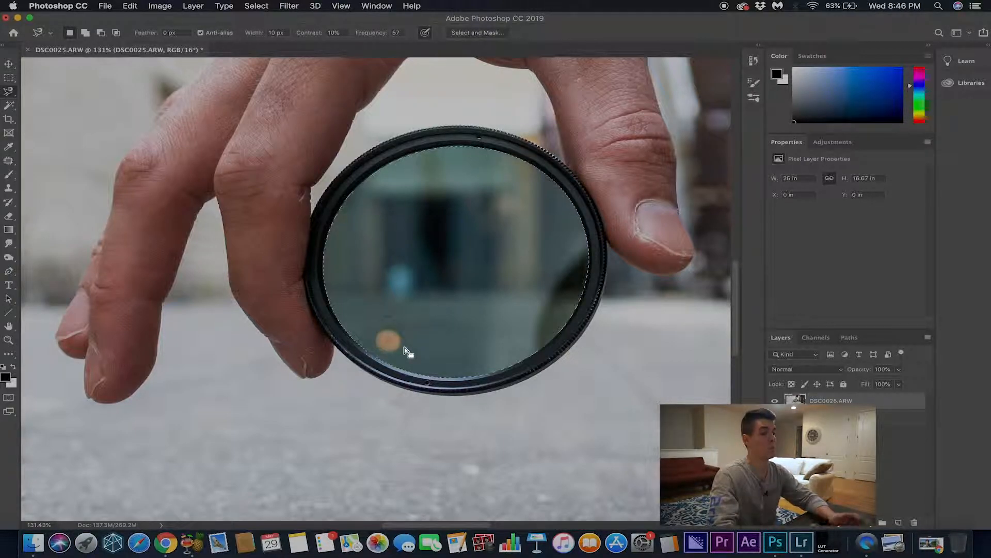
key("Delete")
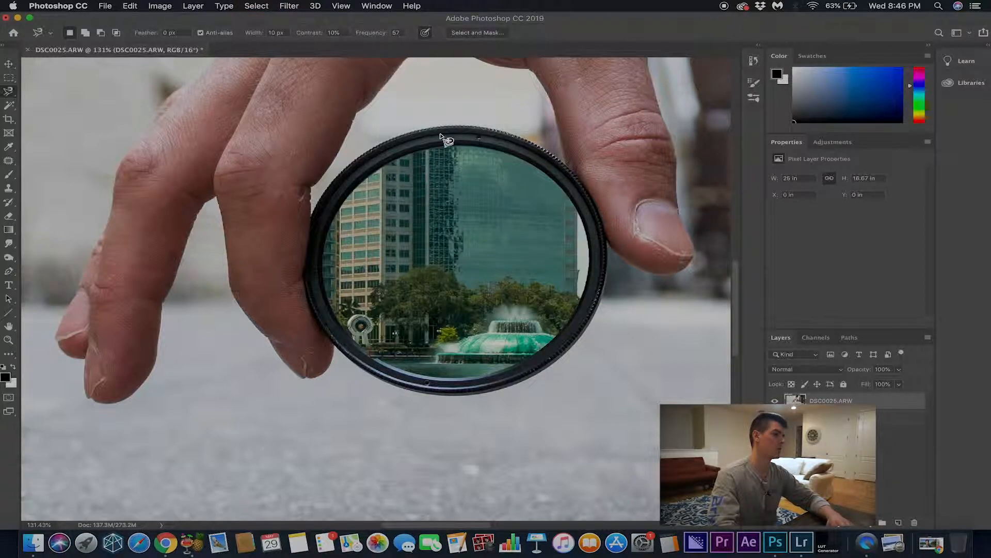
Scale the skyline layer proportionally to about 24% with Free Transform and position it behind the filter opening.
left_click(7, 66)
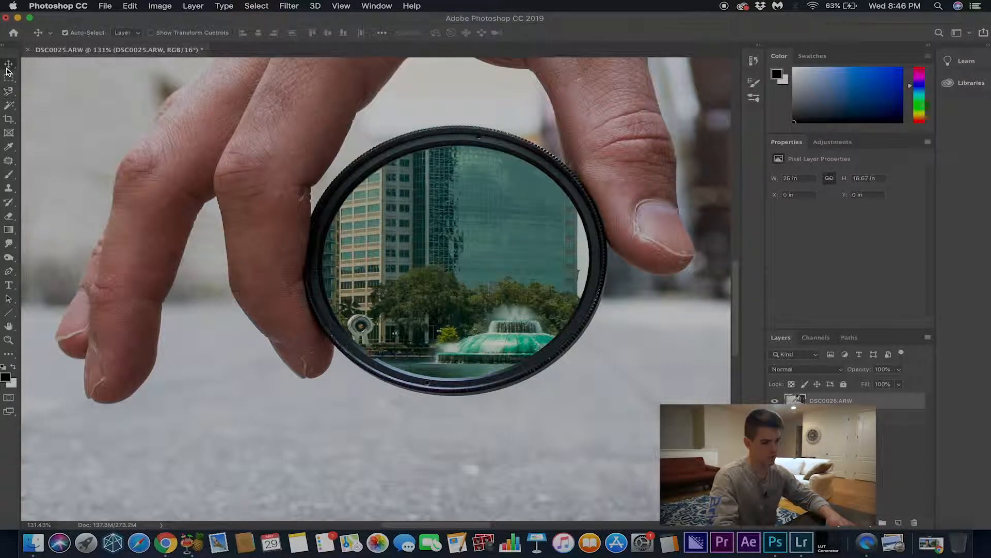
left_click_drag(474, 254, 455, 201)
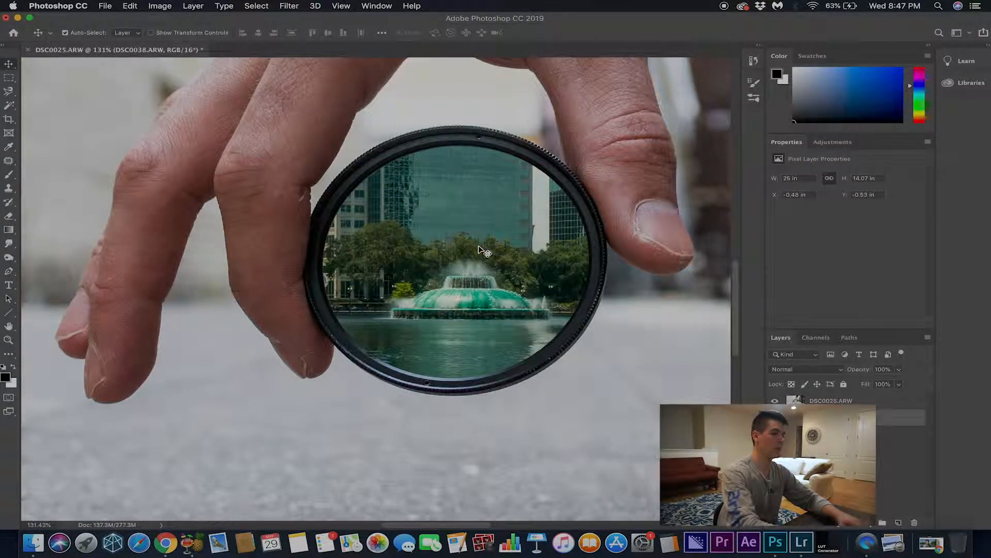
key("super+t")
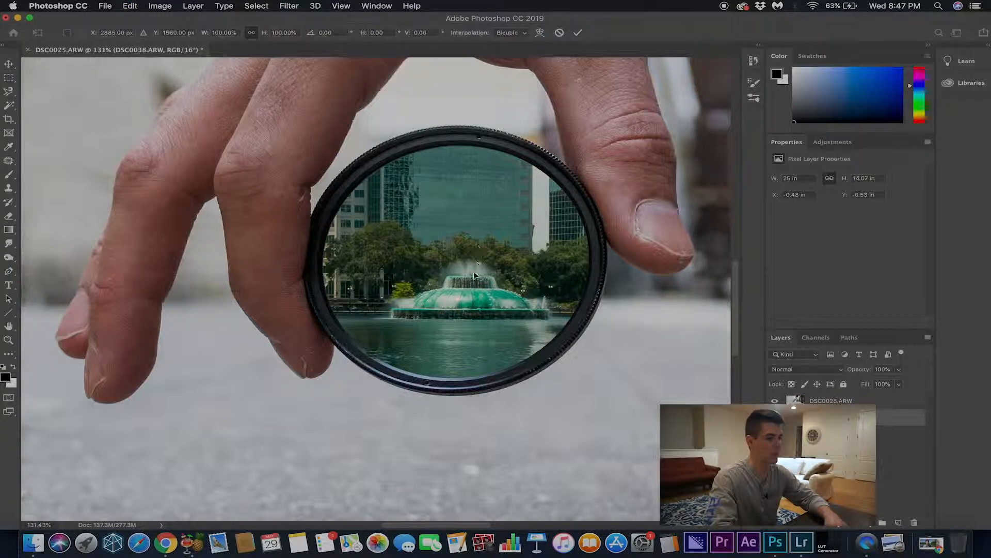
scroll(474, 275, "down", 10)
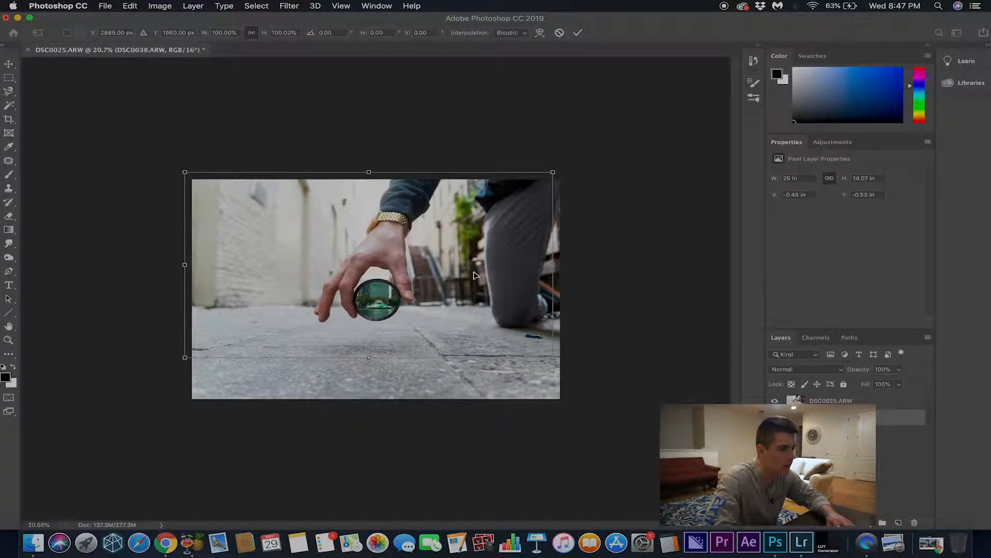
left_click_drag(551, 171, 396, 250)
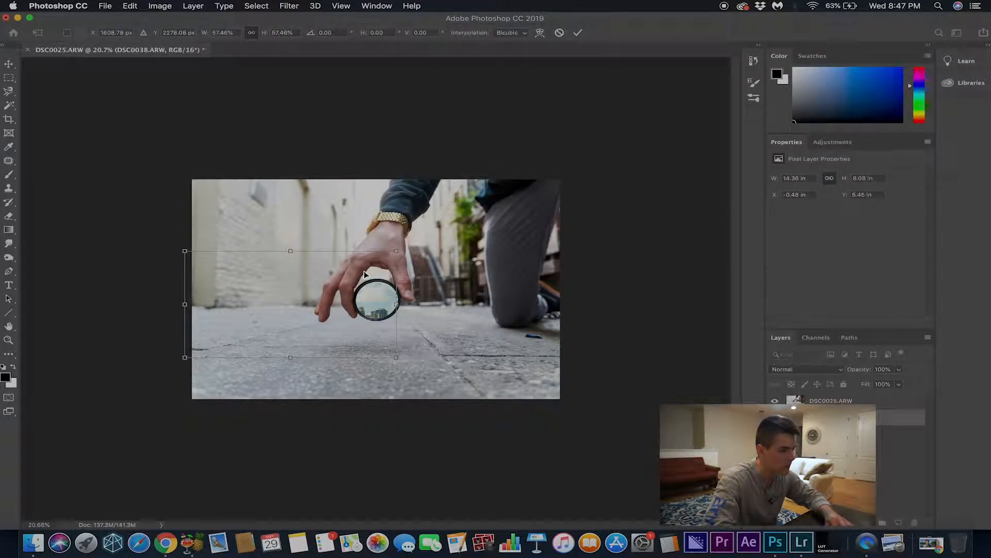
left_click_drag(289, 294, 354, 262)
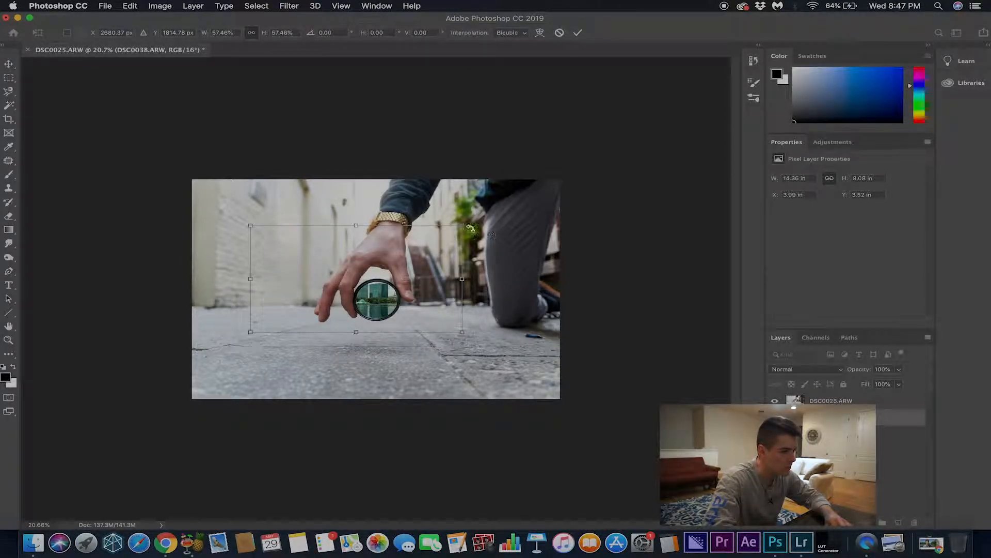
left_click_drag(463, 225, 358, 267)
left_click_drag(325, 304, 384, 292)
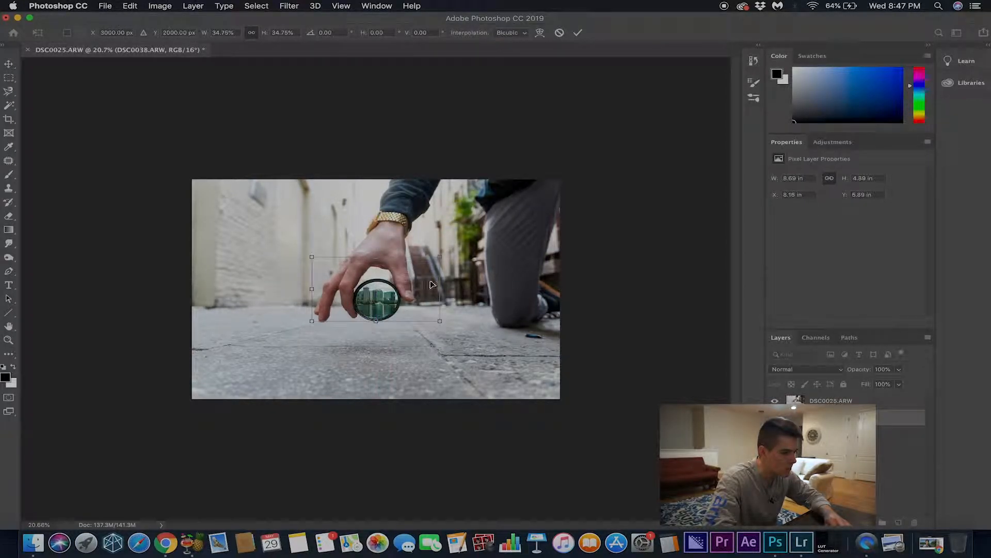
left_click_drag(442, 256, 398, 272)
mouse_move(365, 303)
left_mouse_down()
mouse_move(384, 300)
mouse_move(369, 303)
left_mouse_up()
Refine the skyline's size to 22.06%, center the buildings inside the filter ring, and apply the transform.
scroll(369, 303, "up", 5)
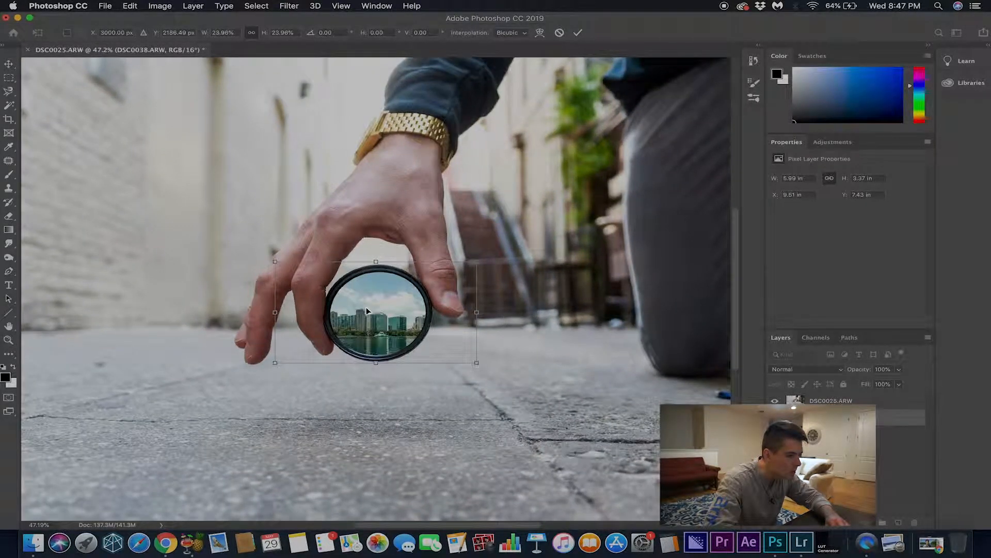
left_click_drag(370, 311, 374, 309)
left_click_drag(478, 263, 459, 267)
mouse_move(367, 306)
left_mouse_down()
mouse_move(377, 295)
mouse_move(367, 296)
left_mouse_up()
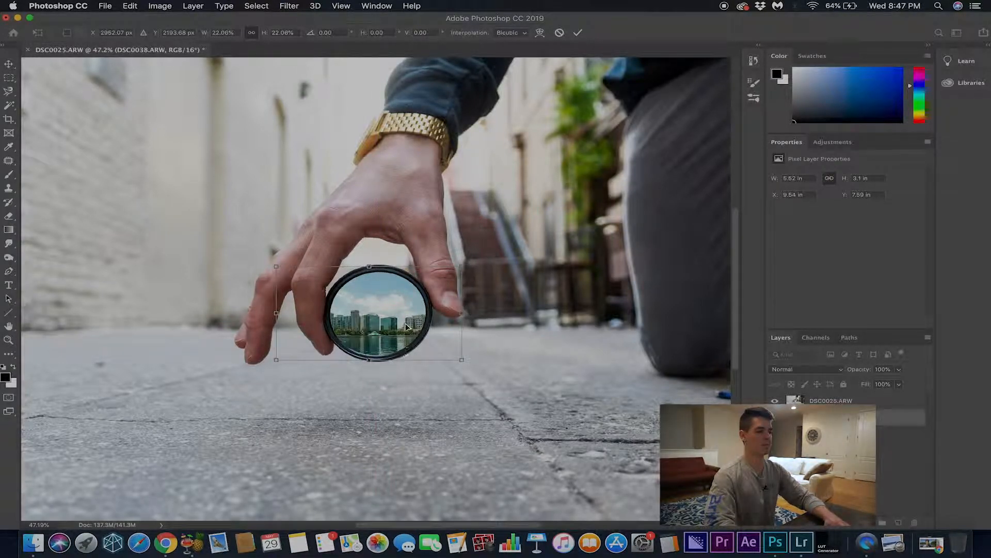
left_click_drag(370, 321, 373, 322)
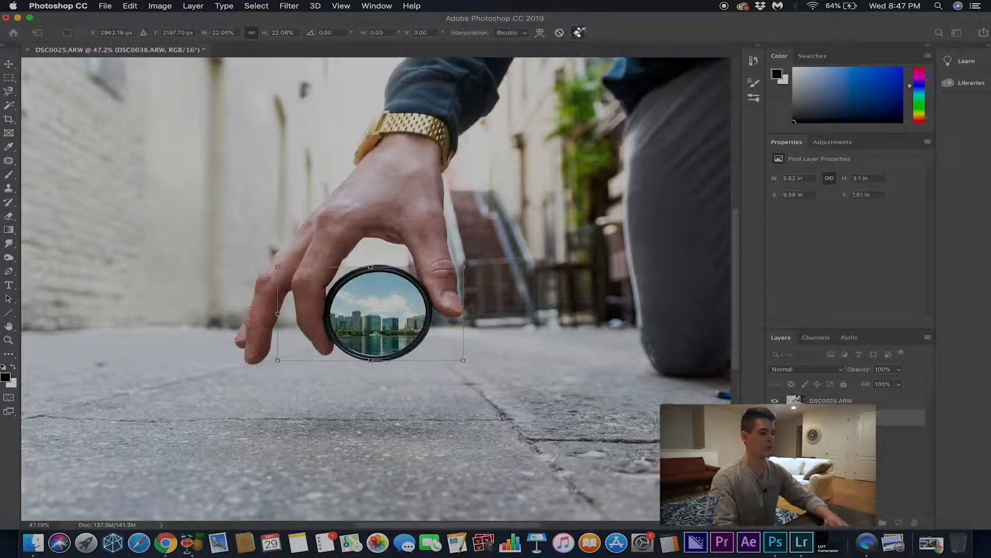
left_click(579, 33)
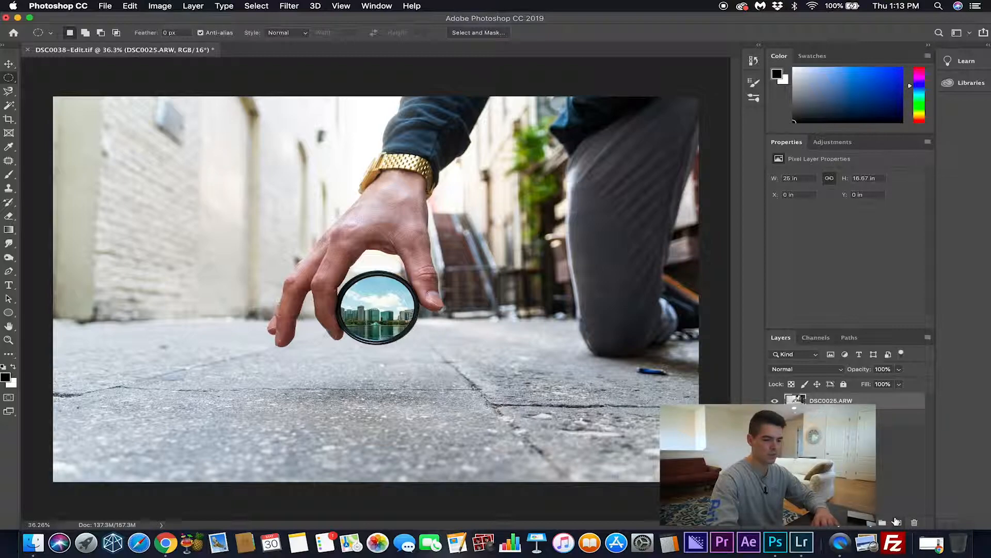
Add a new layer above the hand-and-filter layer and name it light.
left_click(897, 523)
double_click(818, 401)
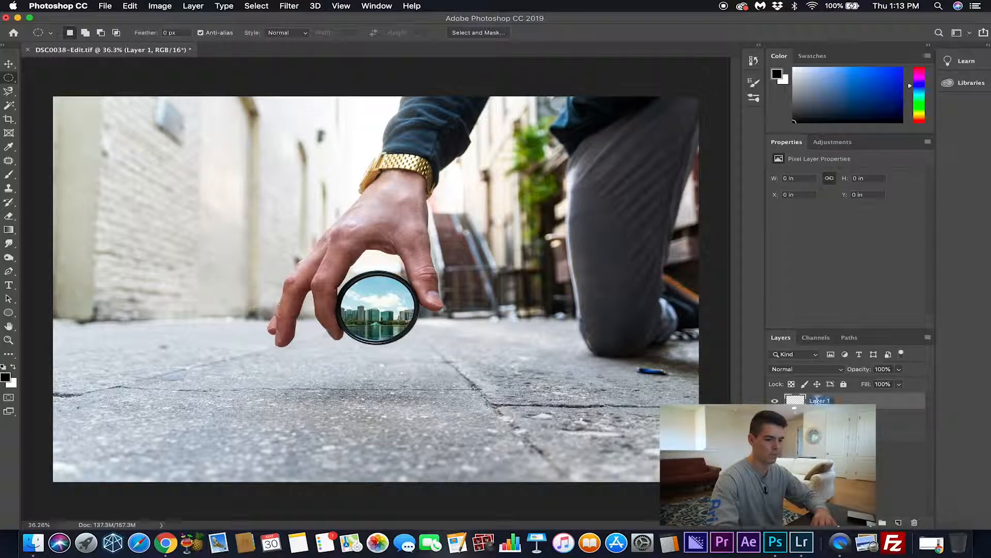
key("Return")
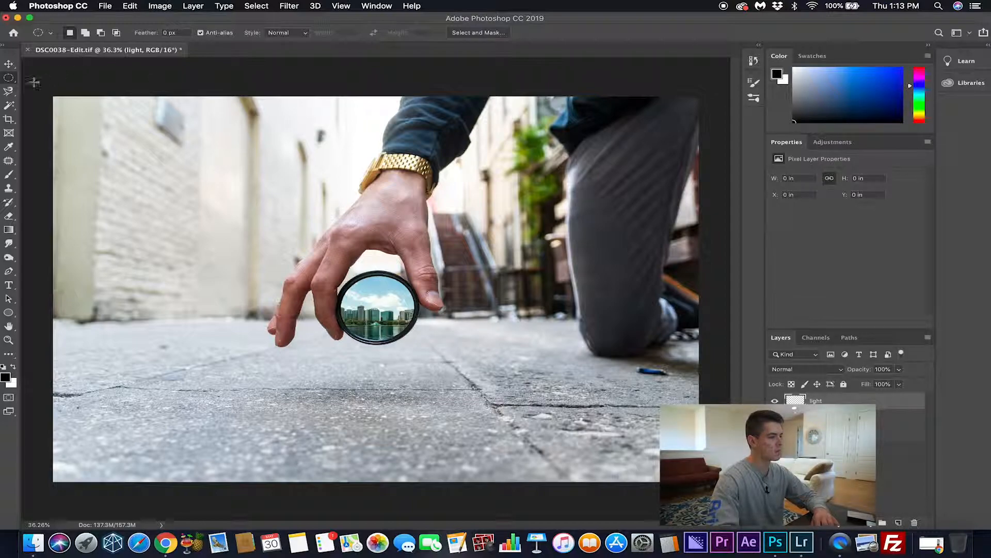
Draw an elliptical marquee selection around the filter's glass and align it with the inner edge of the ring.
right_click(9, 77)
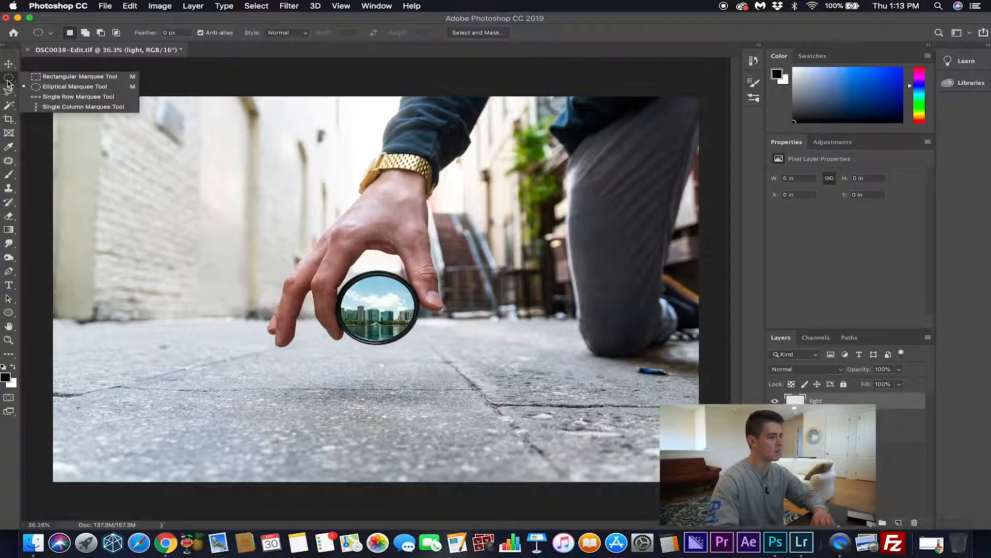
left_click(56, 87)
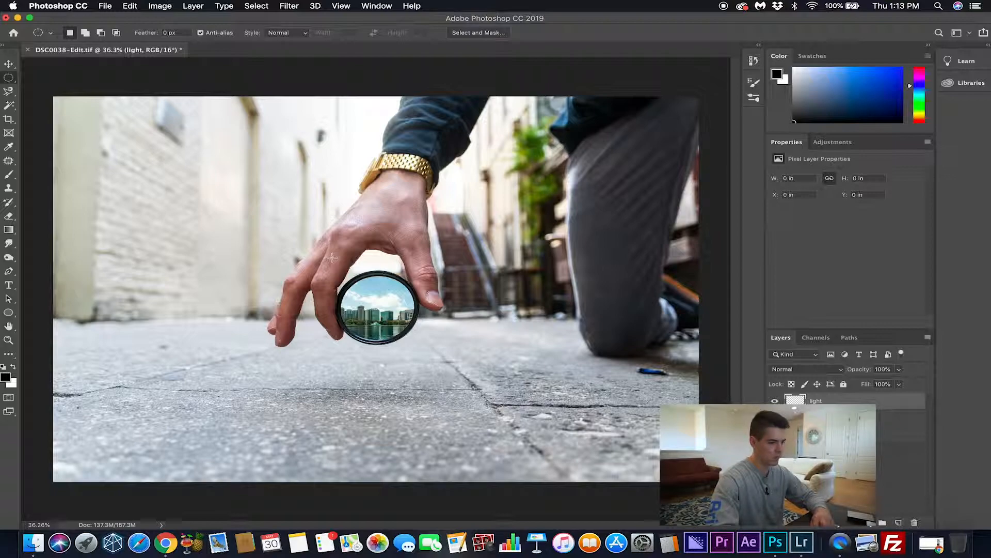
scroll(332, 256, "up", 5)
scroll(336, 248, "left", 5)
scroll(336, 248, "down", 3)
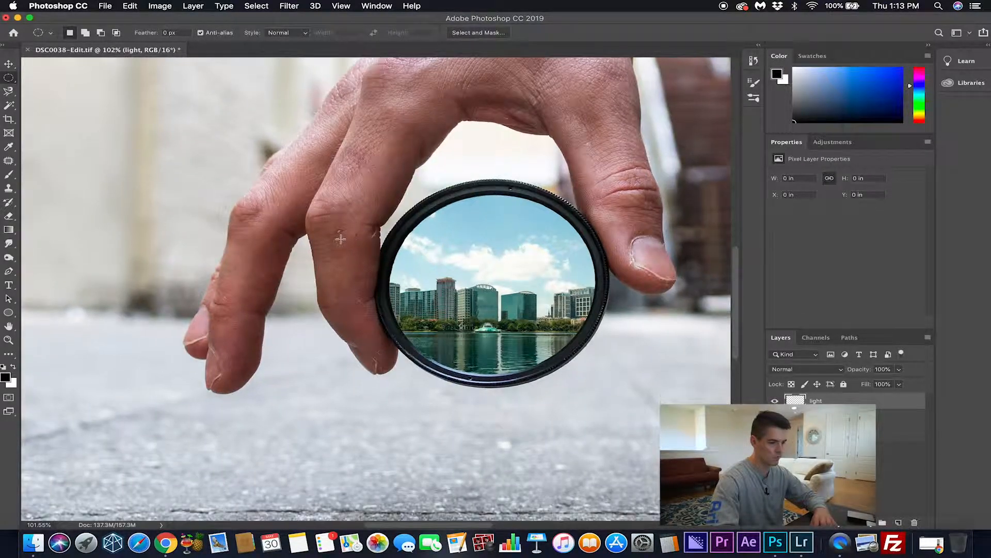
scroll(406, 247, "right", 3)
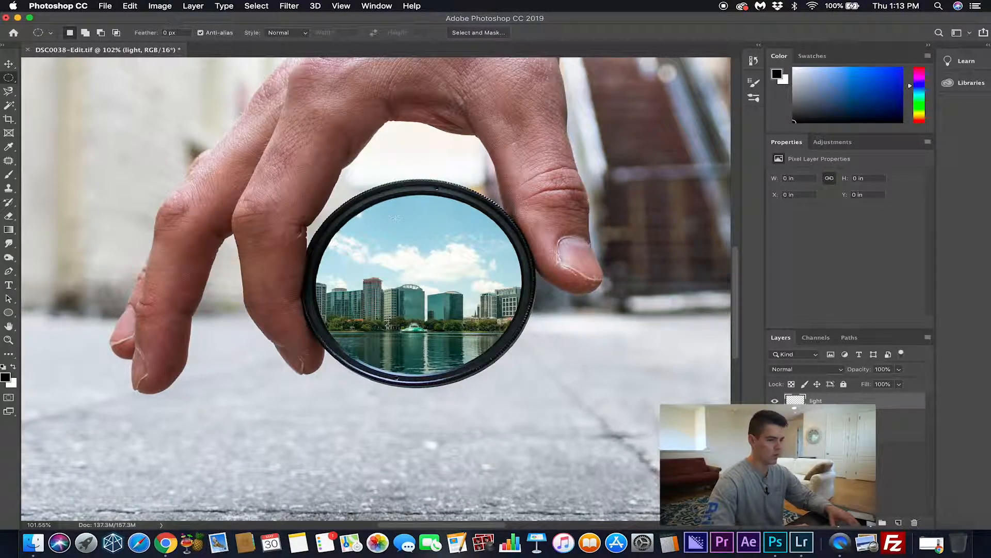
left_click_drag(315, 187, 544, 367)
left_click_drag(412, 254, 418, 262)
scroll(466, 263, "up", 1)
scroll(466, 264, "up", 2)
left_click_drag(478, 282, 478, 283)
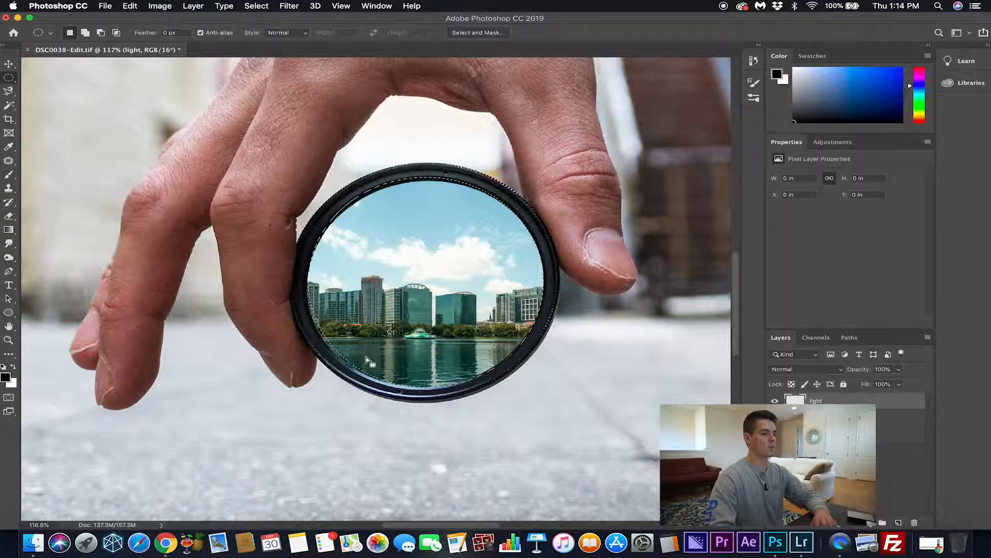
Fill the elliptical selection on the light layer with white, in Normal mode at 100% opacity.
right_click(398, 309)
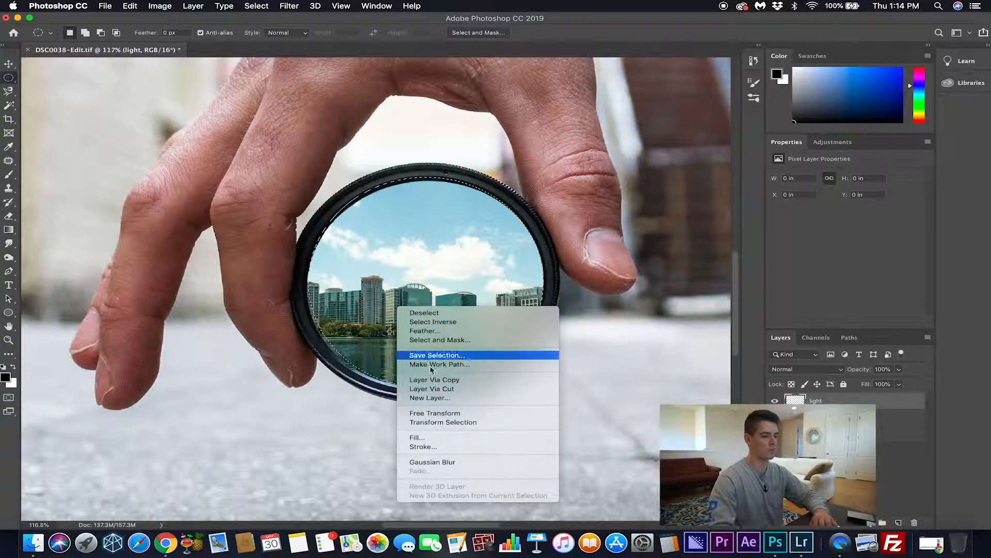
left_click(432, 438)
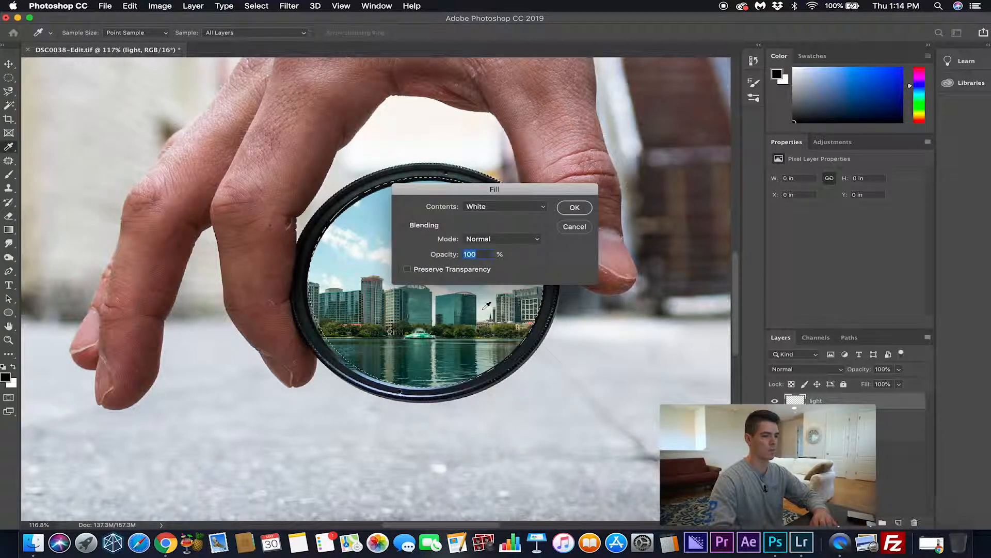
left_click(543, 208)
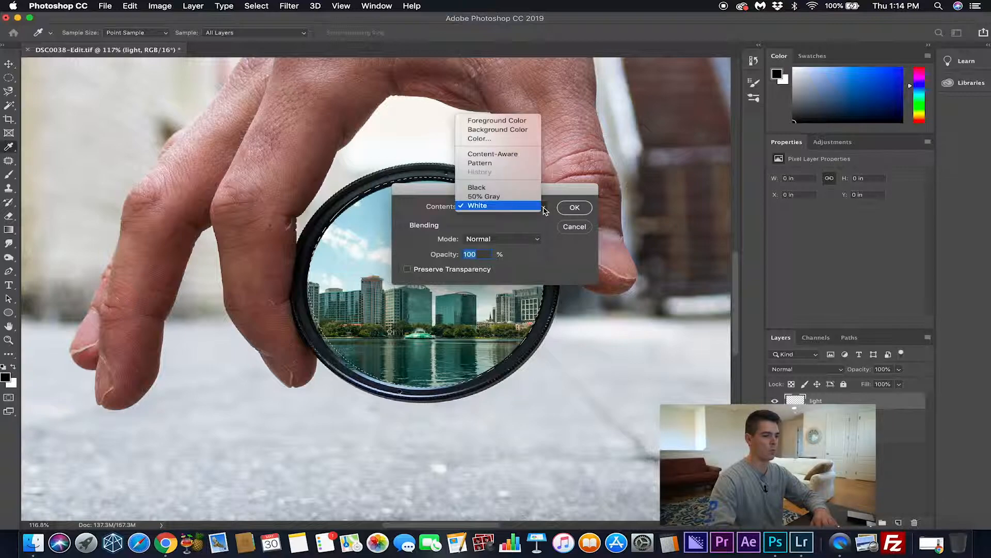
left_click(514, 207)
left_click(573, 208)
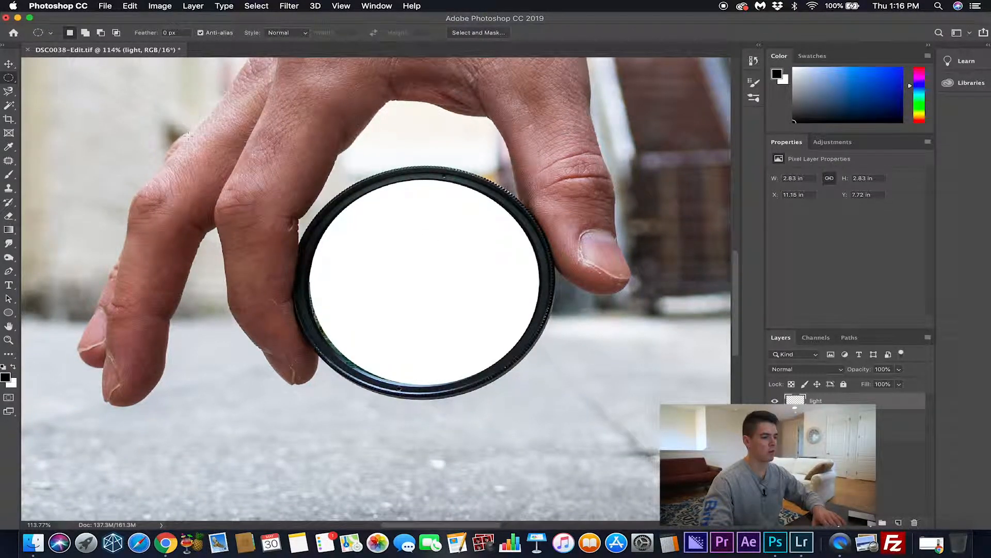
Select an ellipse shifted toward the fingers and delete the white inside it, leaving a crescent along the thumb-side rim, and deselect.
left_click_drag(188, 135, 434, 364)
left_click_drag(312, 200, 378, 227)
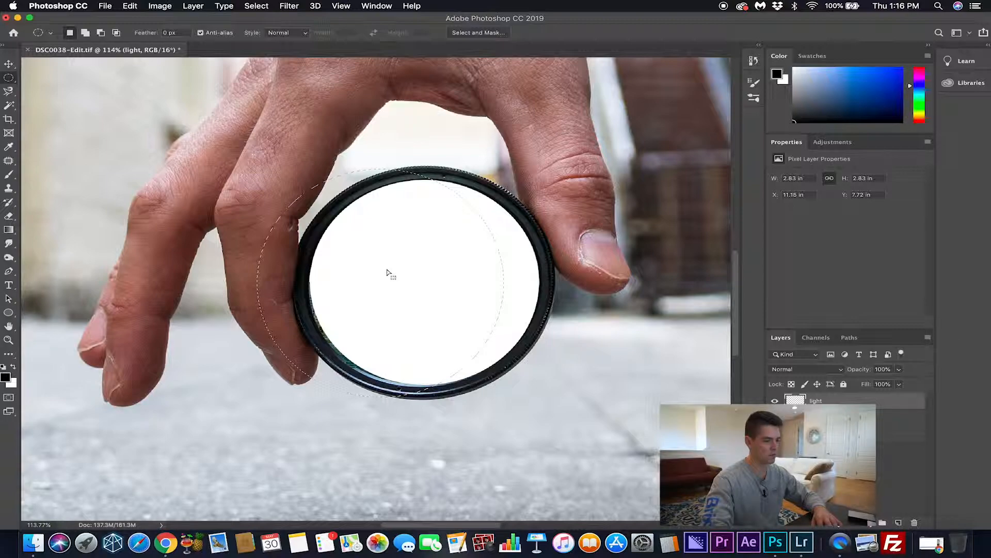
key("Delete")
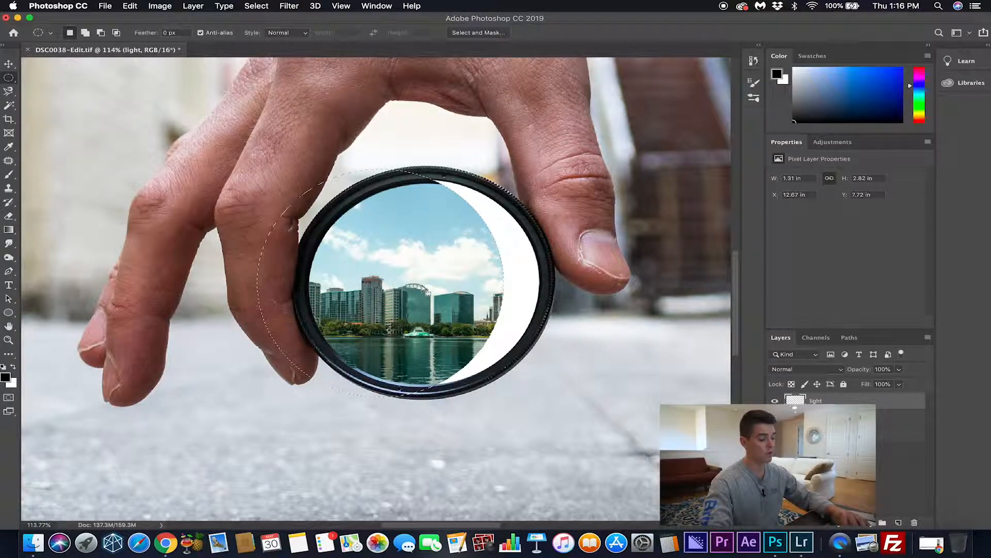
key("super+d")
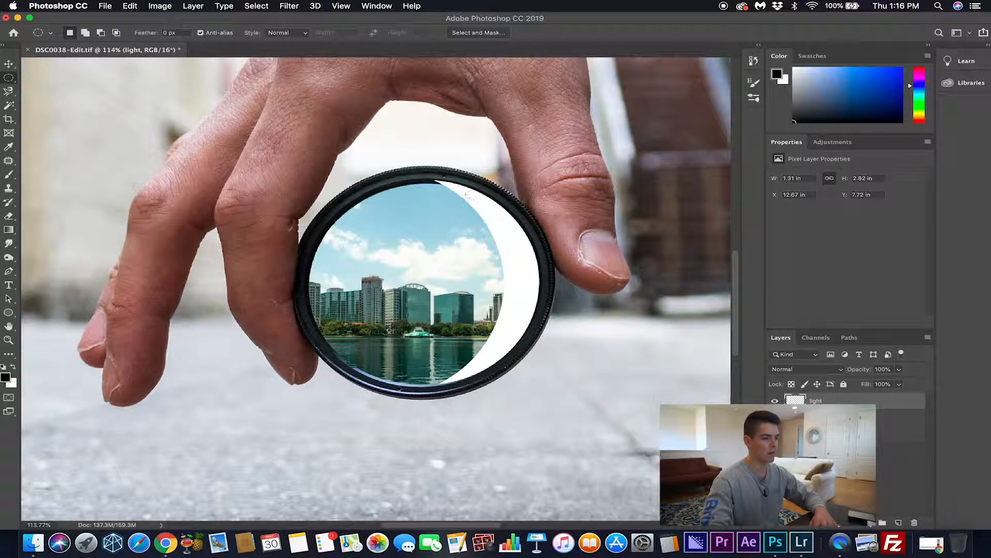
Soften the white crescent's edges with a Gaussian Blur, fine-tuning a small radius before applying it.
left_click(293, 6)
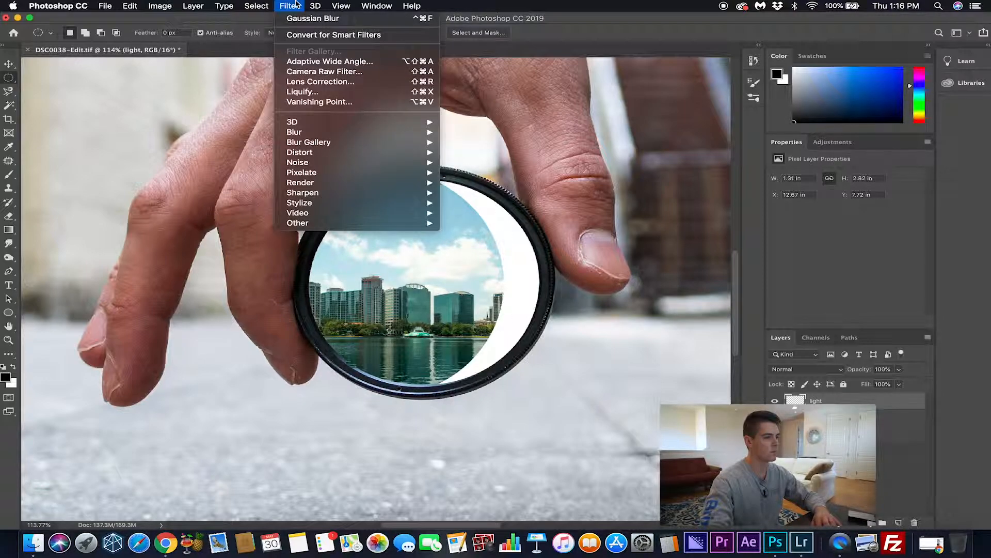
mouse_move(316, 133)
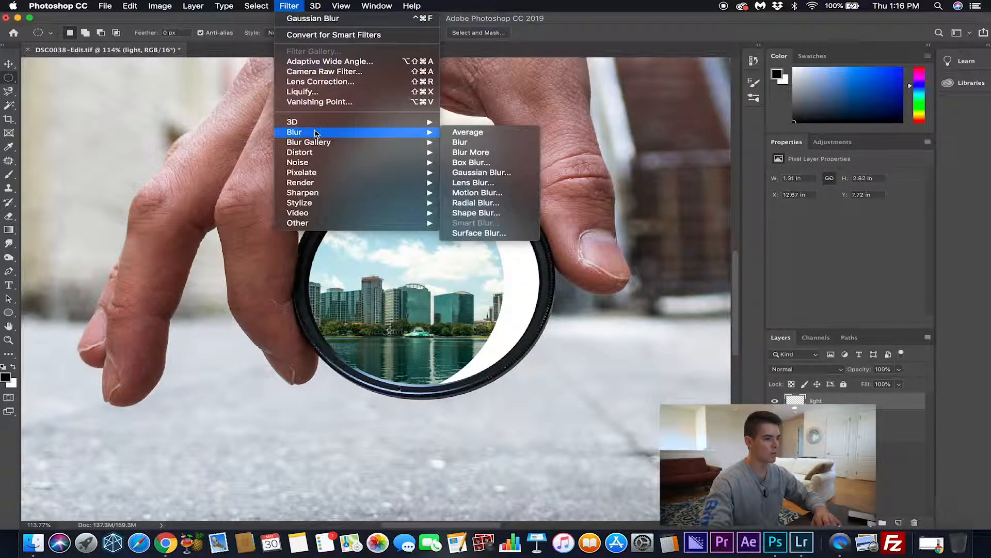
left_click(478, 172)
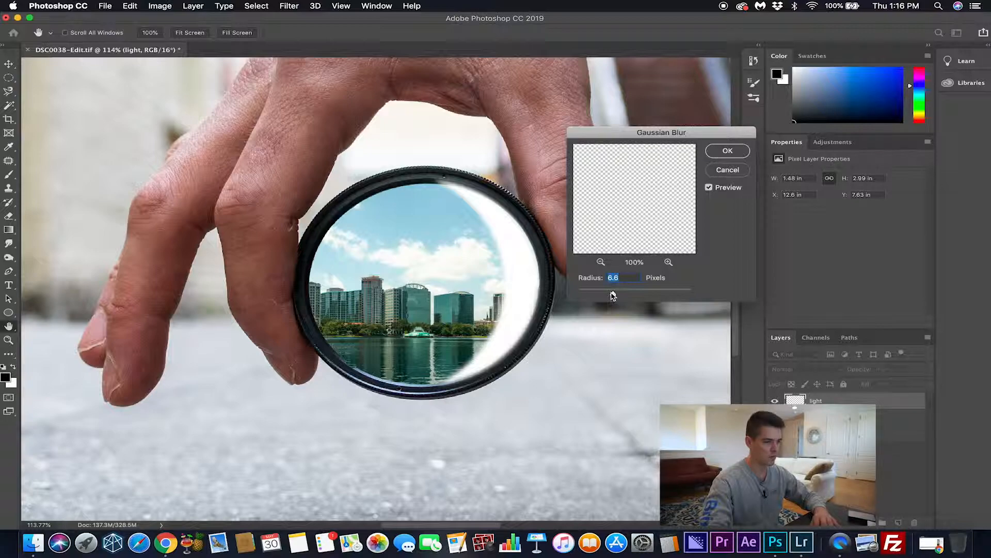
left_click_drag(614, 296, 618, 296)
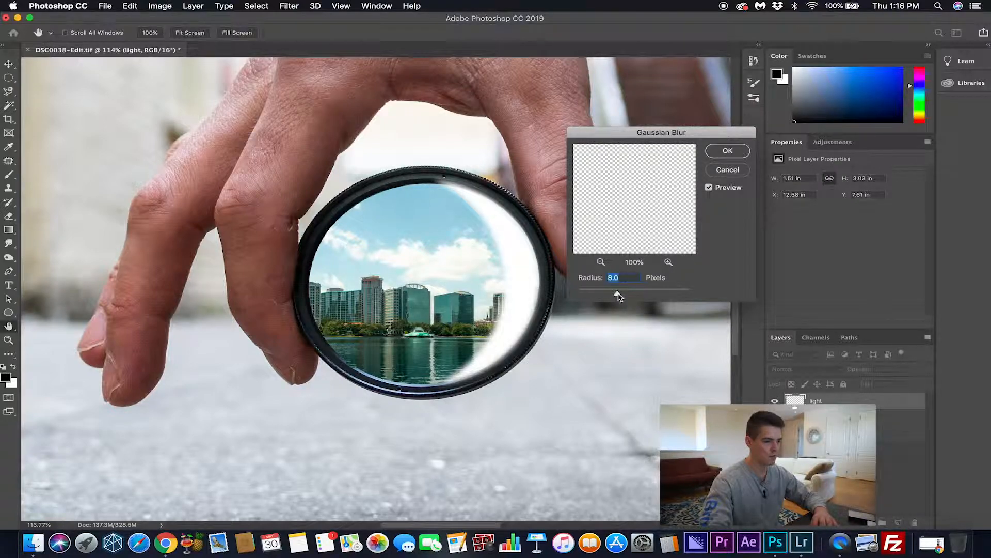
left_click_drag(618, 296, 617, 295)
left_click_drag(615, 294, 615, 295)
left_click(724, 152)
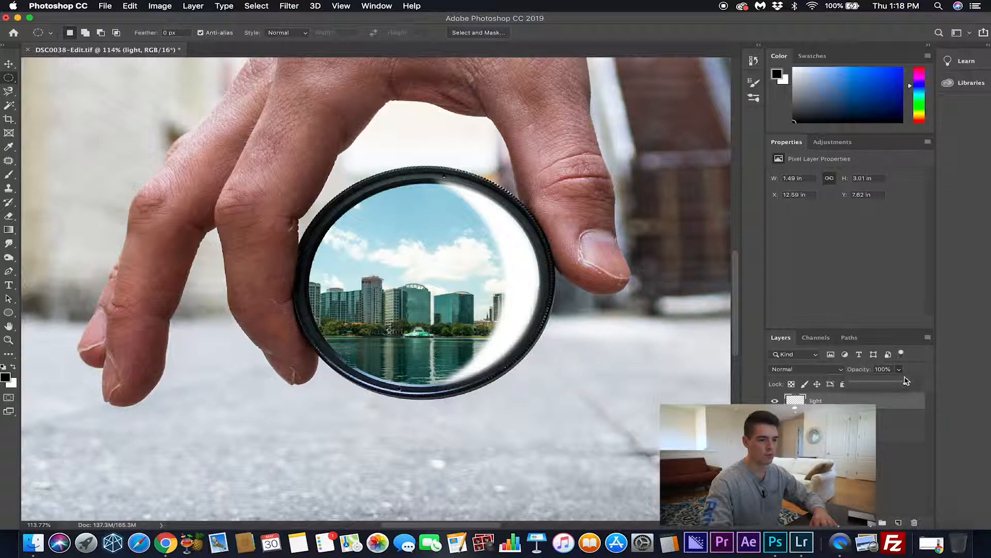
Make the light layer more translucent by setting its opacity to 79% and its fill to 85%.
left_click_drag(899, 384, 894, 384)
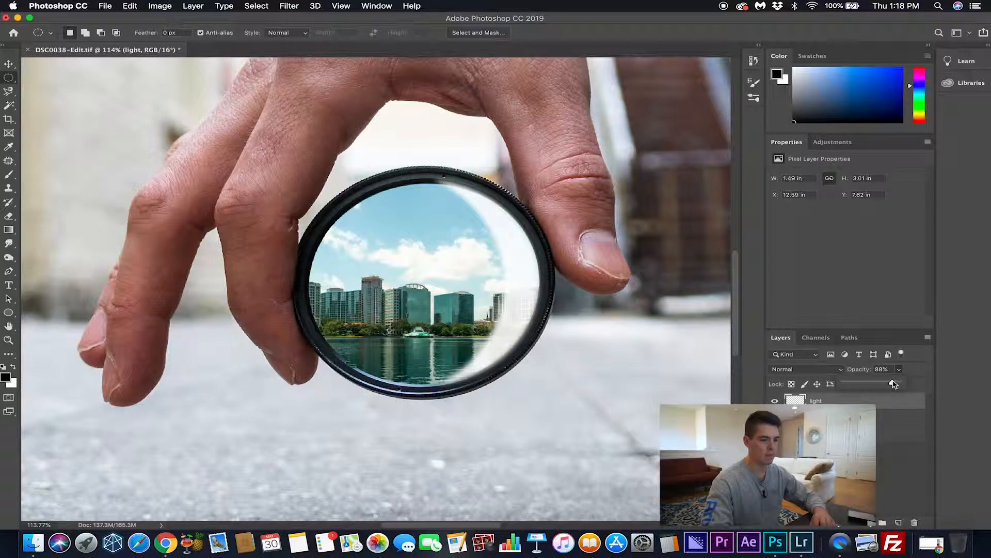
left_click_drag(895, 384, 888, 383)
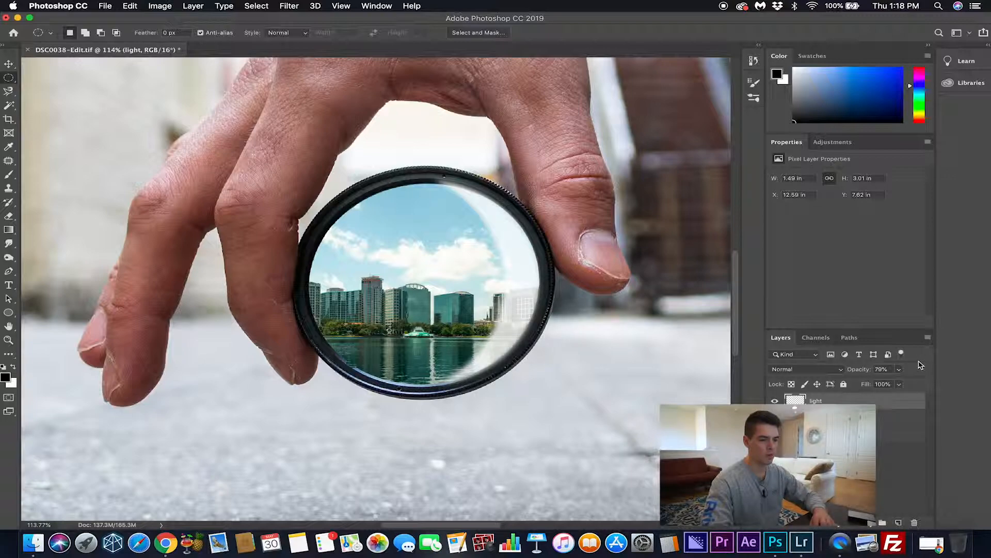
left_click_drag(899, 399, 895, 400)
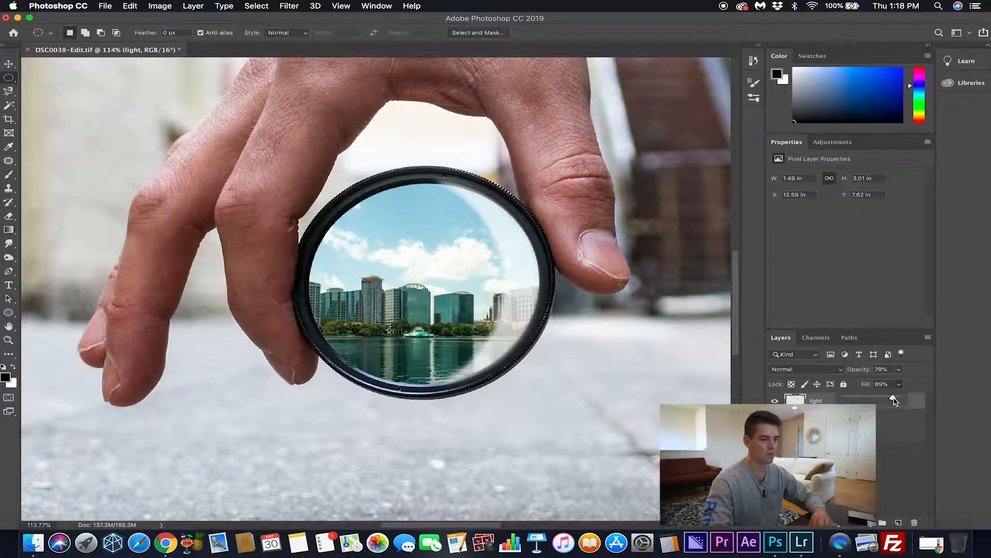
left_click_drag(893, 399, 891, 399)
left_click_drag(893, 400, 890, 400)
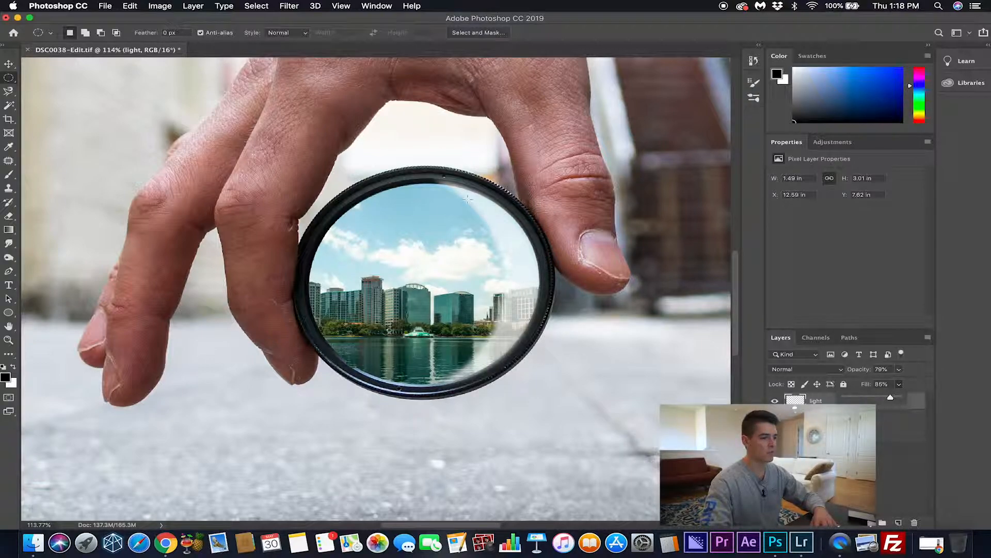